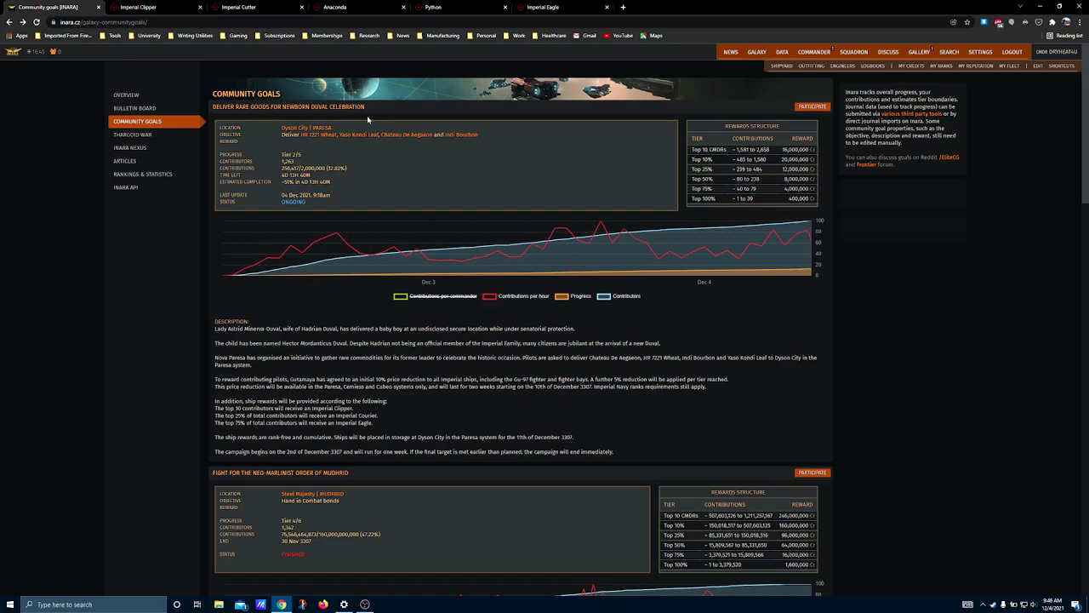
- Highlight the Newborn Duval Celebration goal's title and the Imperial ship price reduction passage in its description
left_click_drag(213, 109, 379, 112)
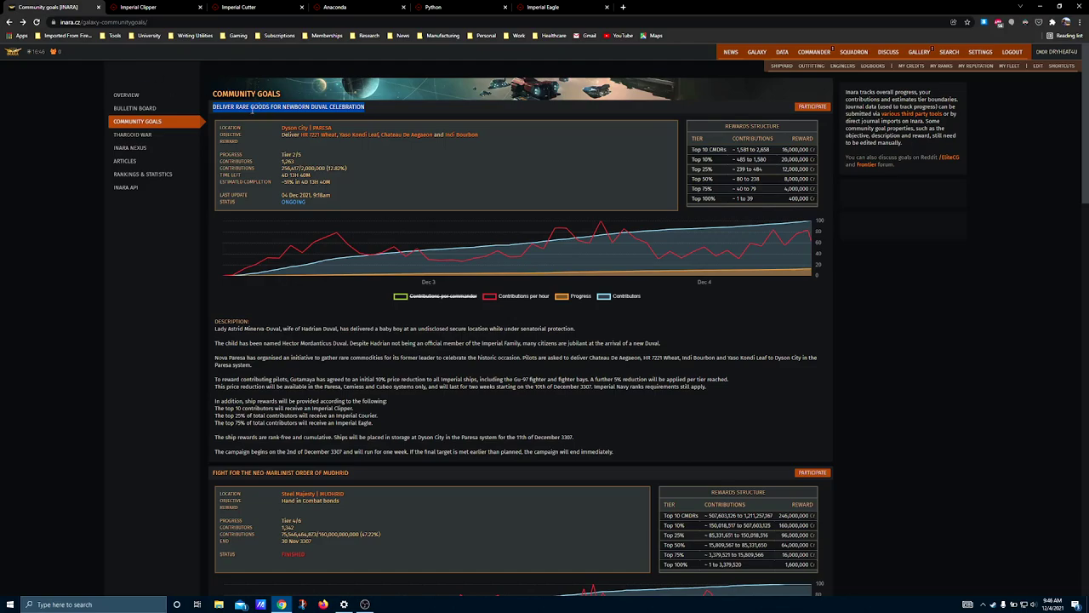
left_click(177, 280)
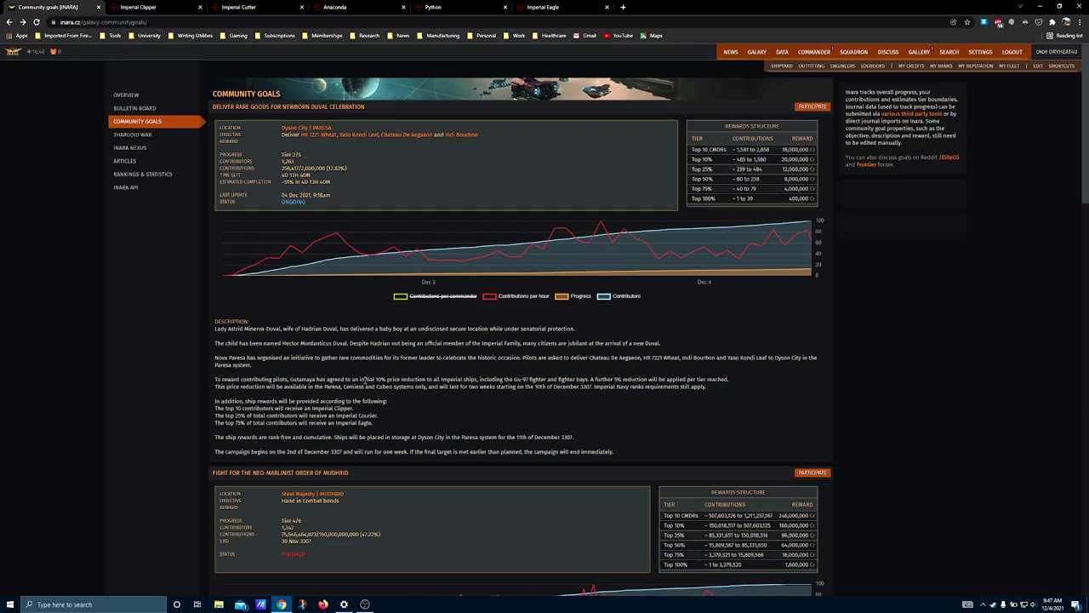
left_click_drag(360, 380, 556, 380)
left_click(593, 382)
left_click(537, 382)
mouse_move(377, 381)
left_mouse_down()
mouse_move(388, 392)
mouse_move(388, 382)
left_mouse_up()
left_click(390, 386)
mouse_move(377, 379)
left_mouse_down()
mouse_move(217, 380)
mouse_move(388, 379)
left_mouse_up()
- Highlight the time left, estimated completion and progress tier of the Newborn Duval Celebration goal
left_click_drag(282, 176, 317, 180)
left_click(331, 184)
left_click_drag(286, 188, 330, 182)
left_click(316, 274)
left_click_drag(310, 156, 277, 159)
- Examine the contribution ranges in the Newborn Duval goal's rewards structure, highlighting the Top 10% range
left_click_drag(781, 150, 776, 159)
triple_click(777, 158)
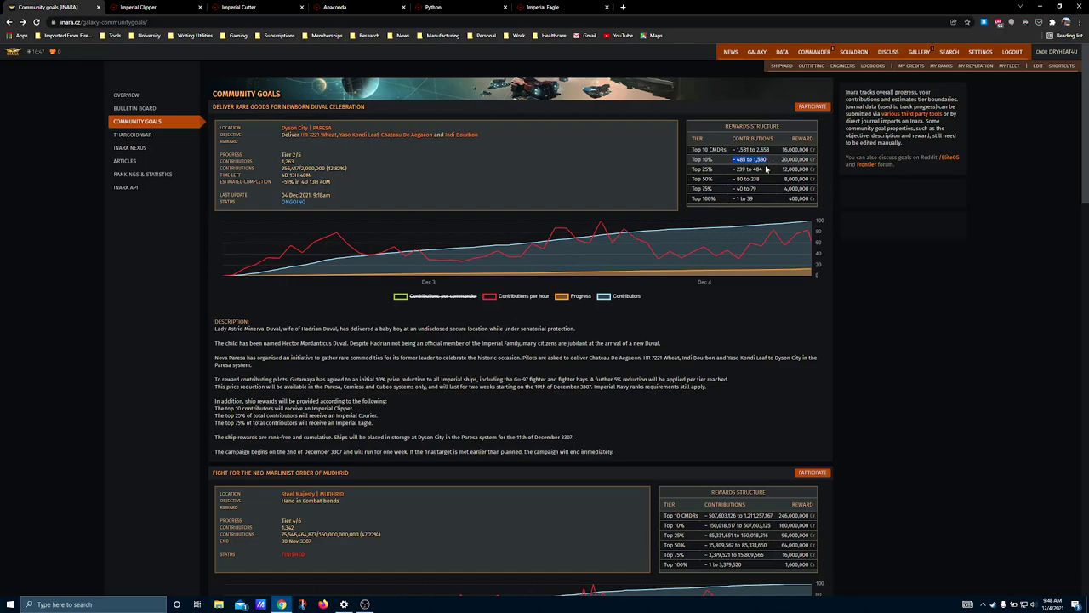
left_click(766, 169)
left_click_drag(770, 189, 773, 150)
left_click(771, 162)
double_click(757, 159)
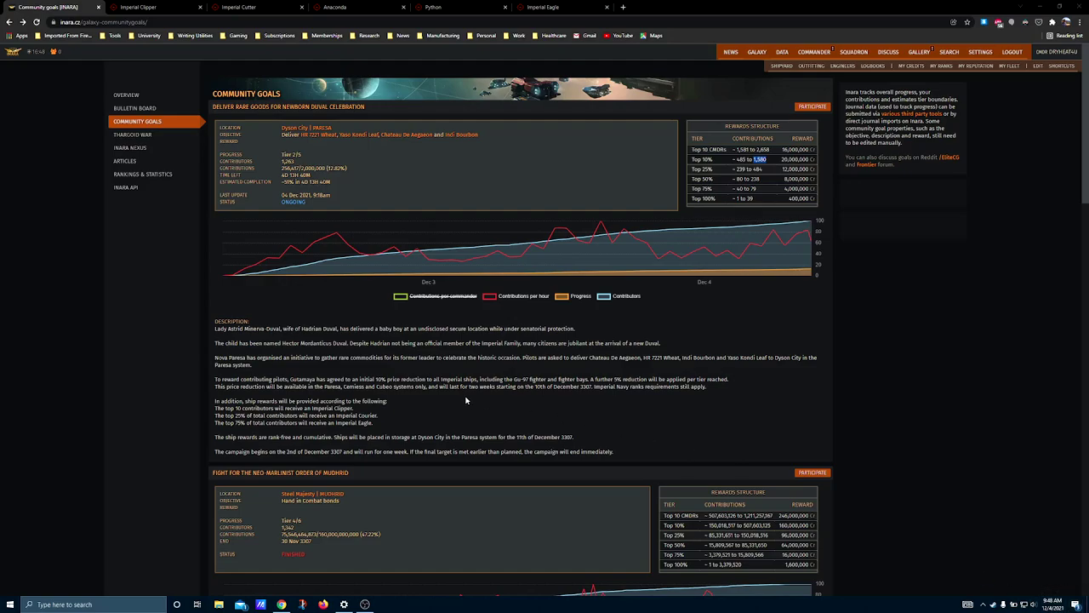
- Highlight the ship rewards paragraph, the Imperial Courier line and the Imperial Clipper line in the description
left_click(331, 381)
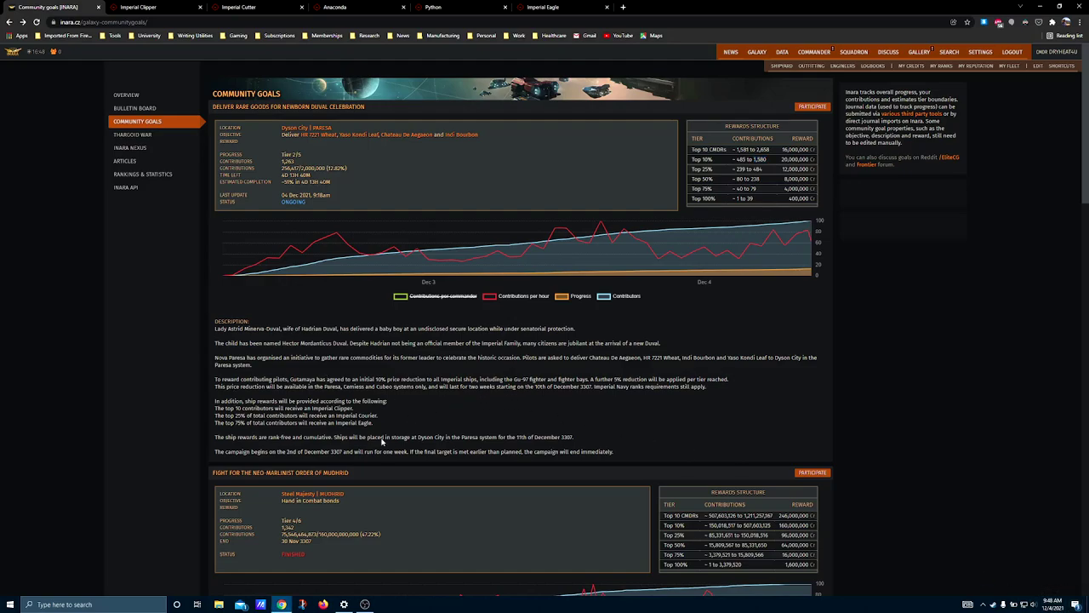
left_click_drag(380, 423, 216, 397)
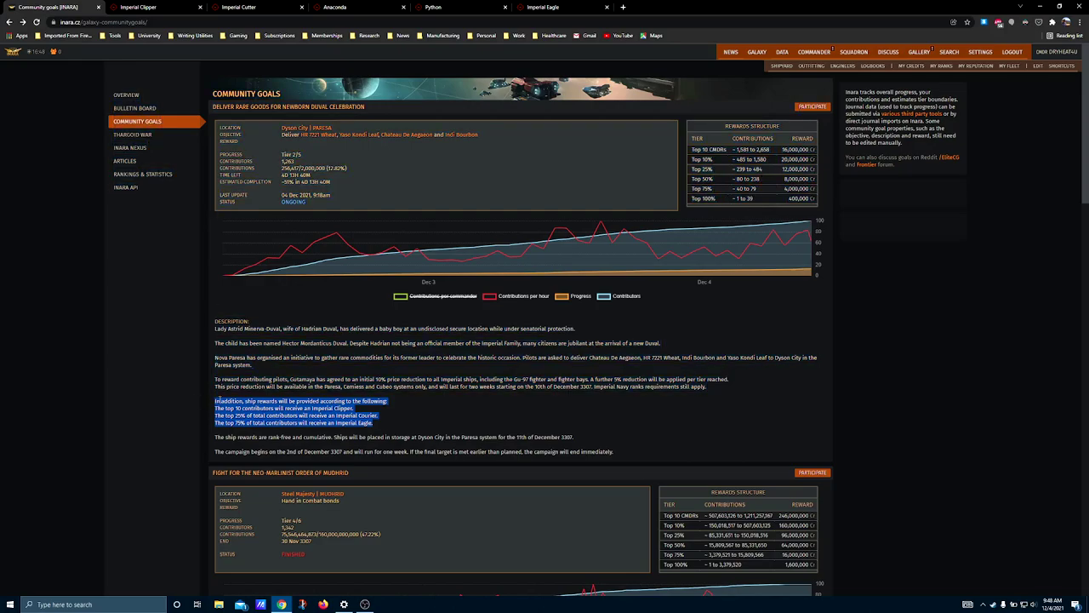
left_click(240, 421)
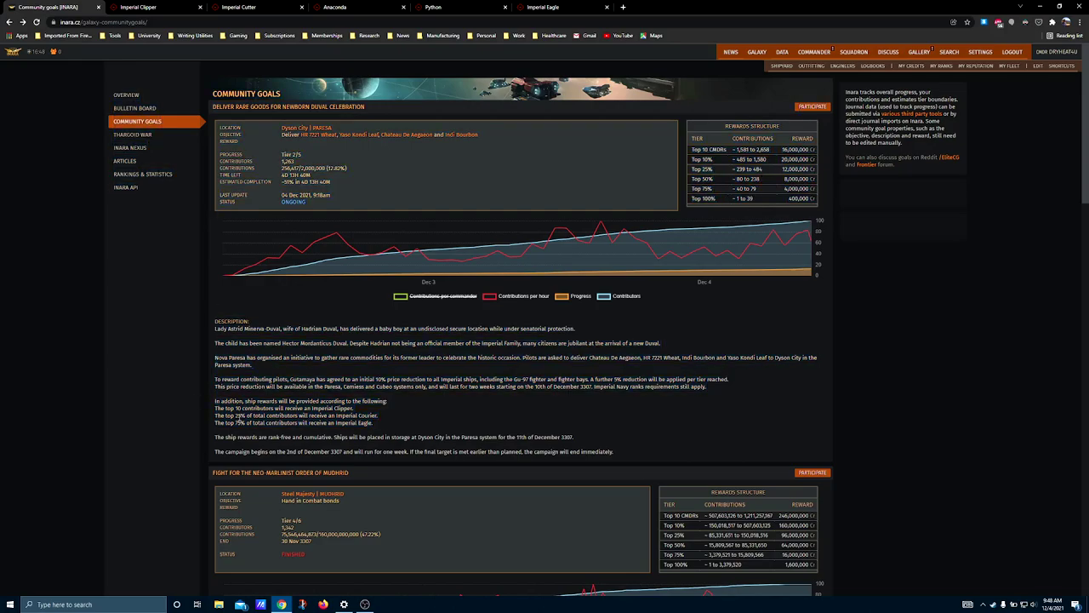
left_click_drag(373, 423, 206, 417)
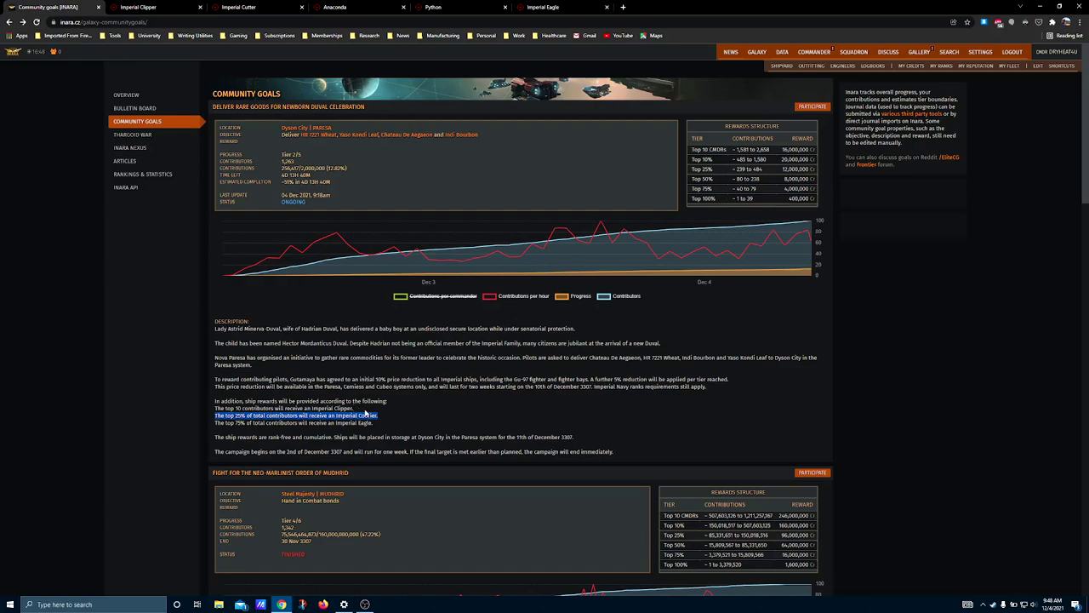
left_click_drag(356, 409, 206, 410)
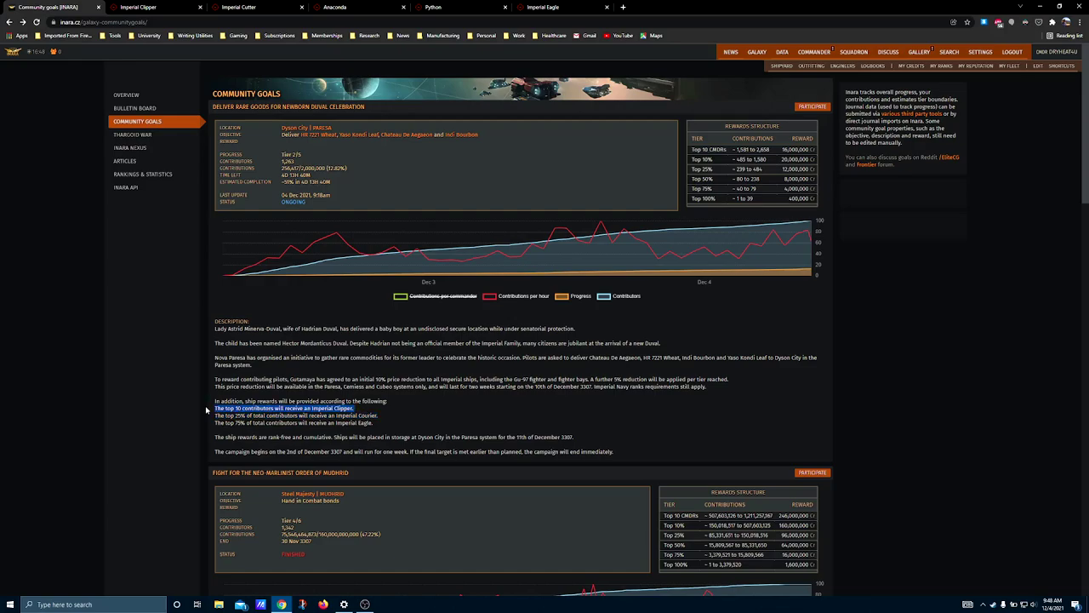
- Highlight the Top 10 CMDRs tier in the rewards structure and its Imperial Clipper reward in the description
left_click(780, 152)
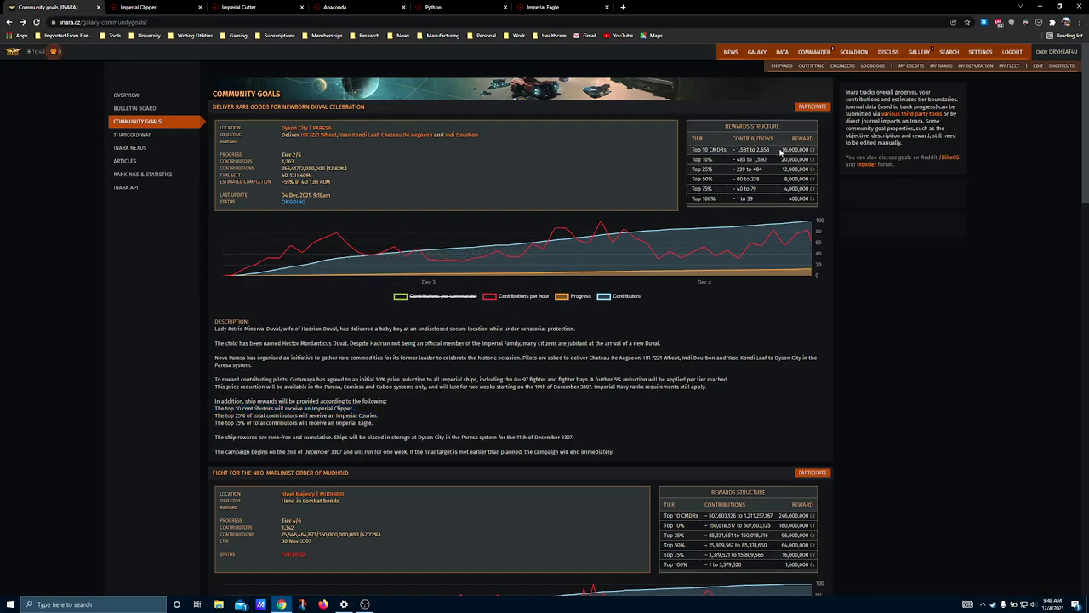
left_click_drag(780, 152, 691, 151)
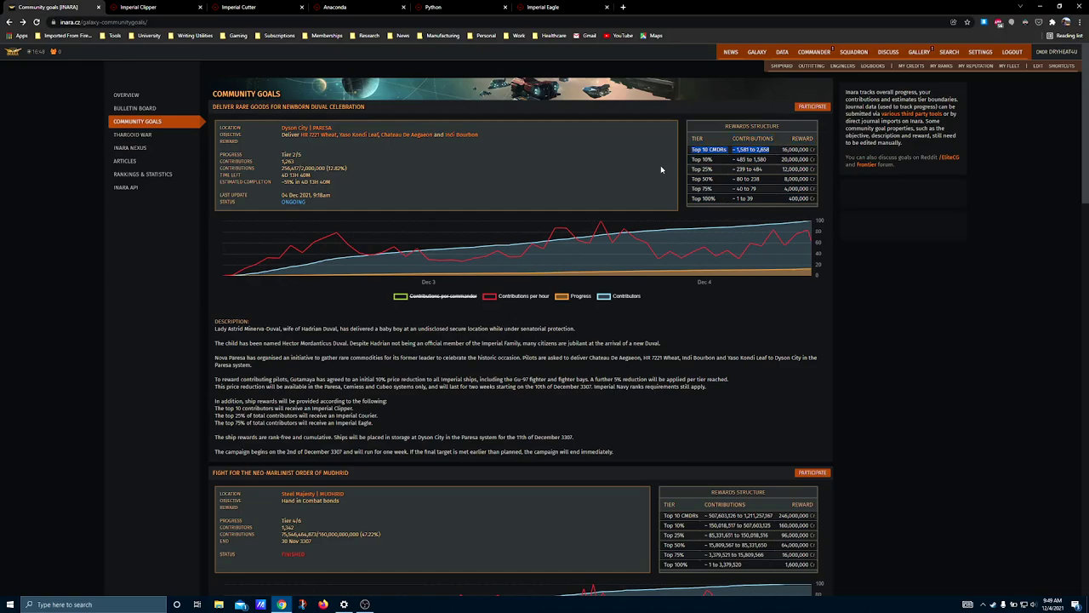
left_click(401, 402)
left_click_drag(356, 409, 312, 409)
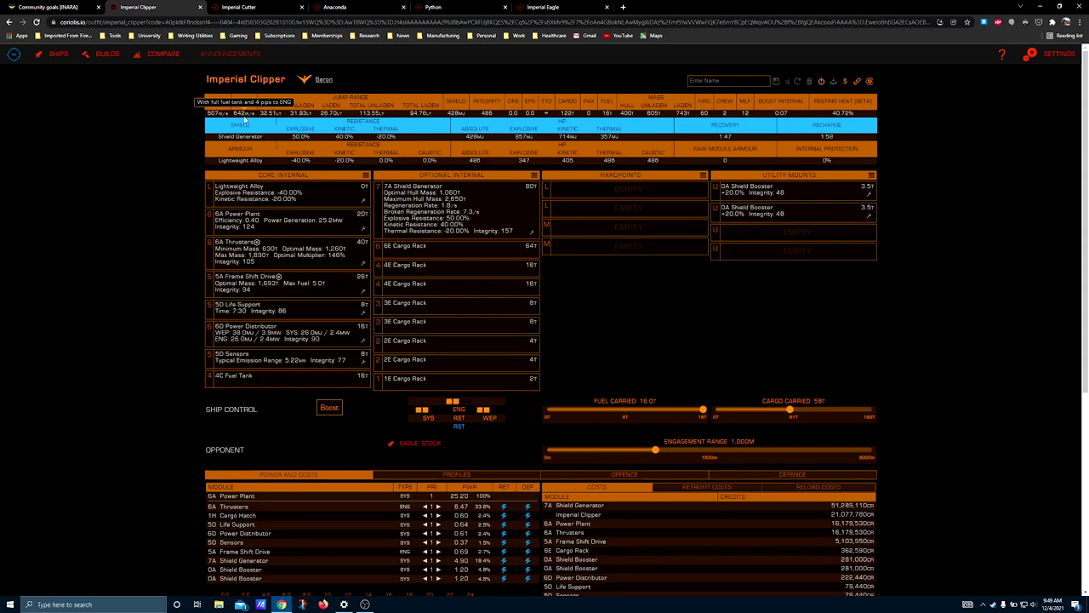
- Review the engineering modifications and Drag Drives effect on the Imperial Clipper's 6A Thrusters
left_click(363, 262)
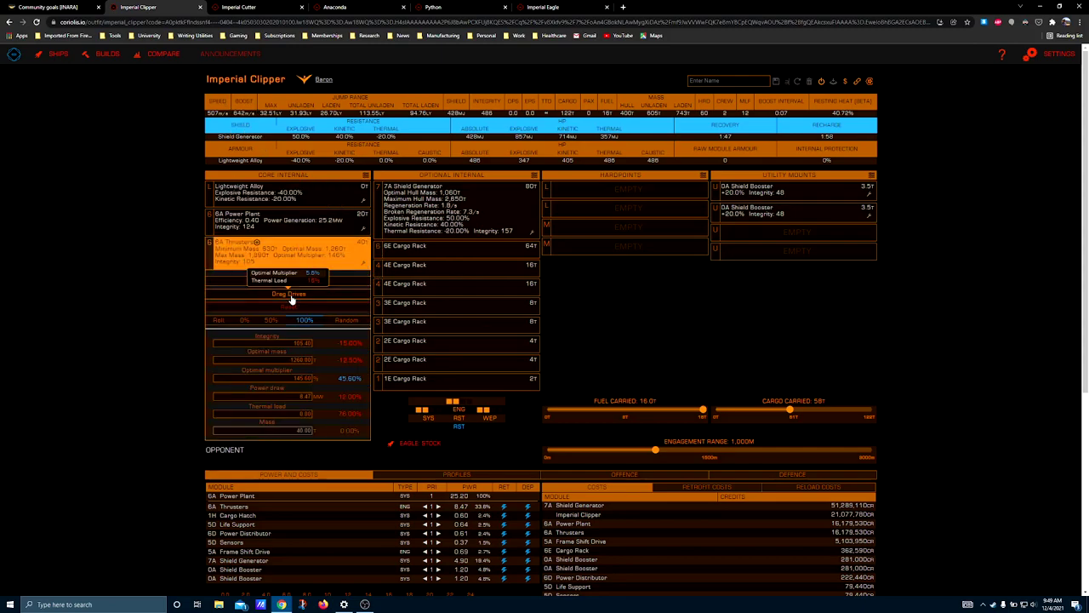
left_click(291, 299)
left_click(141, 295)
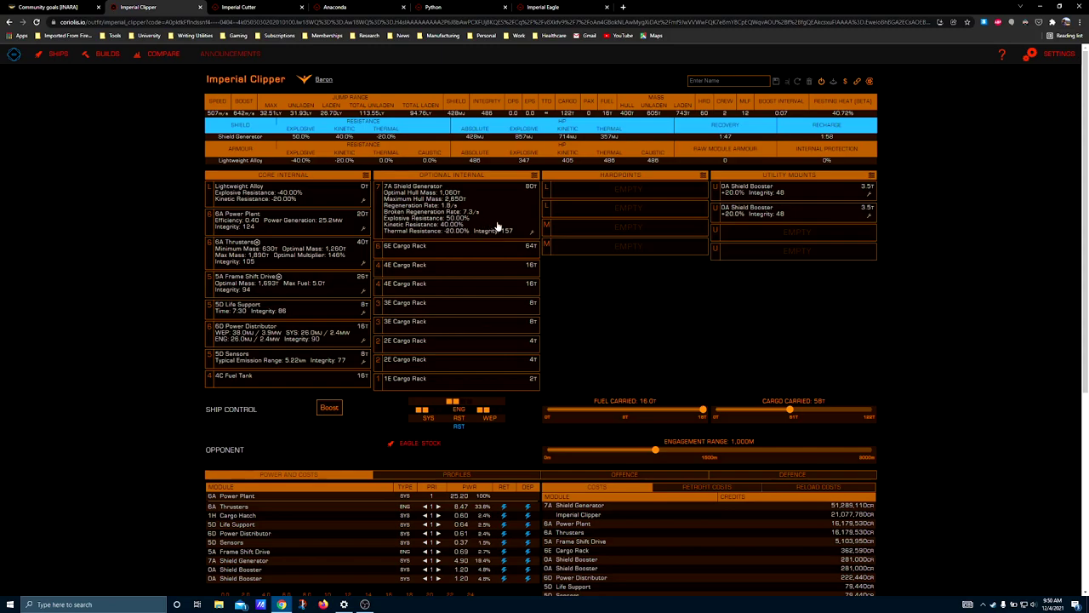
- Try Enhanced Low Power grade 5 with the Lo-draw experimental effect on the Clipper's 7A Shield Generator
left_click(530, 232)
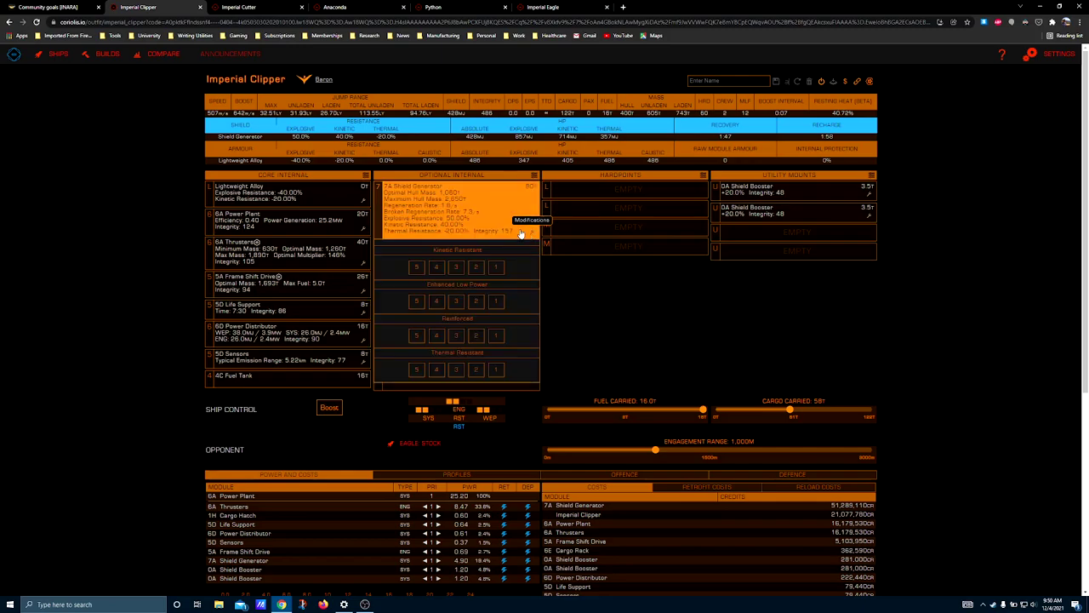
left_click(416, 301)
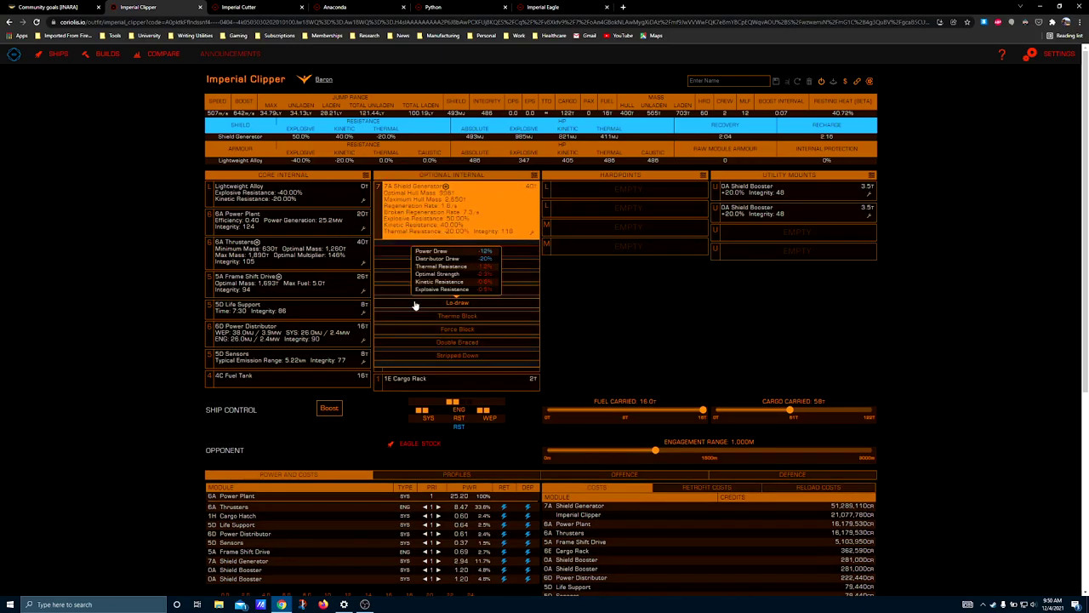
left_click(459, 303)
left_click(565, 303)
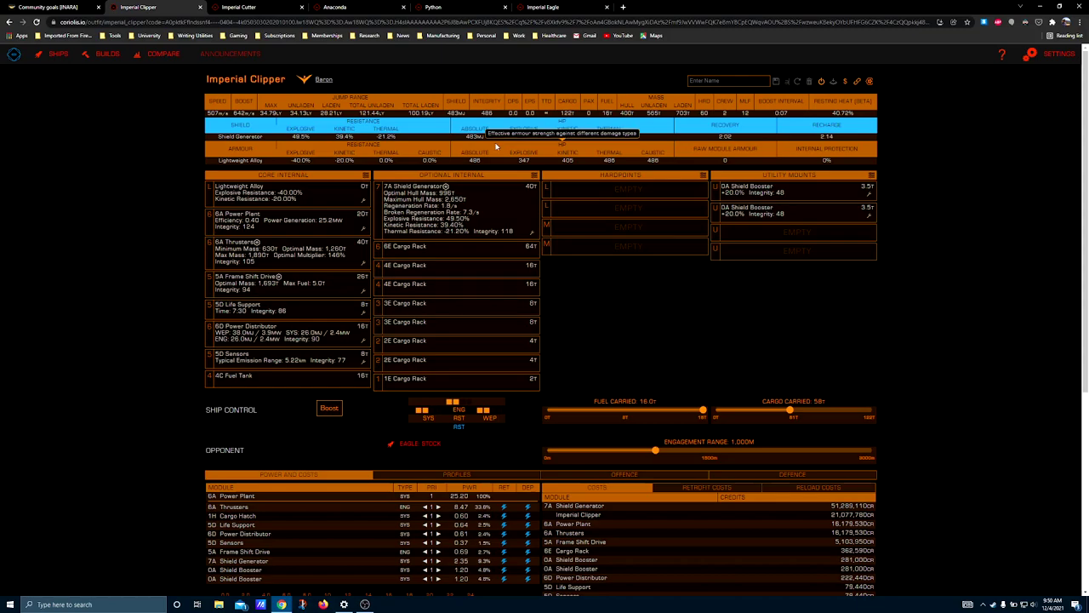
- Engineer the Clipper's 7A Shield Generator with Reinforced grade 5 and the Hi-Cap experimental effect
left_click(414, 212)
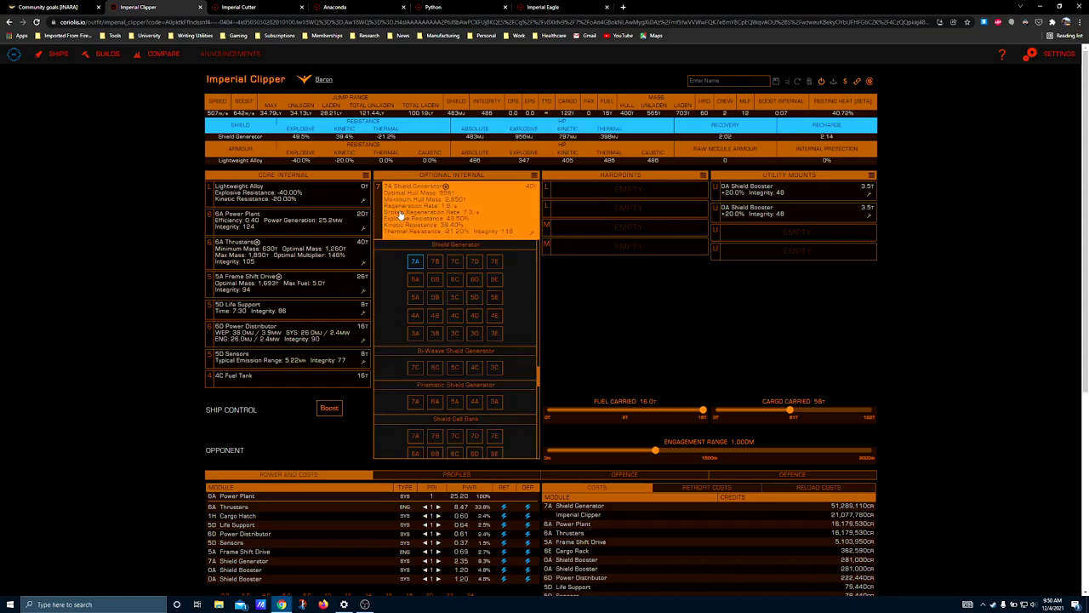
left_click(530, 236)
left_click(531, 236)
left_click(534, 236)
left_click(534, 236)
left_click(533, 235)
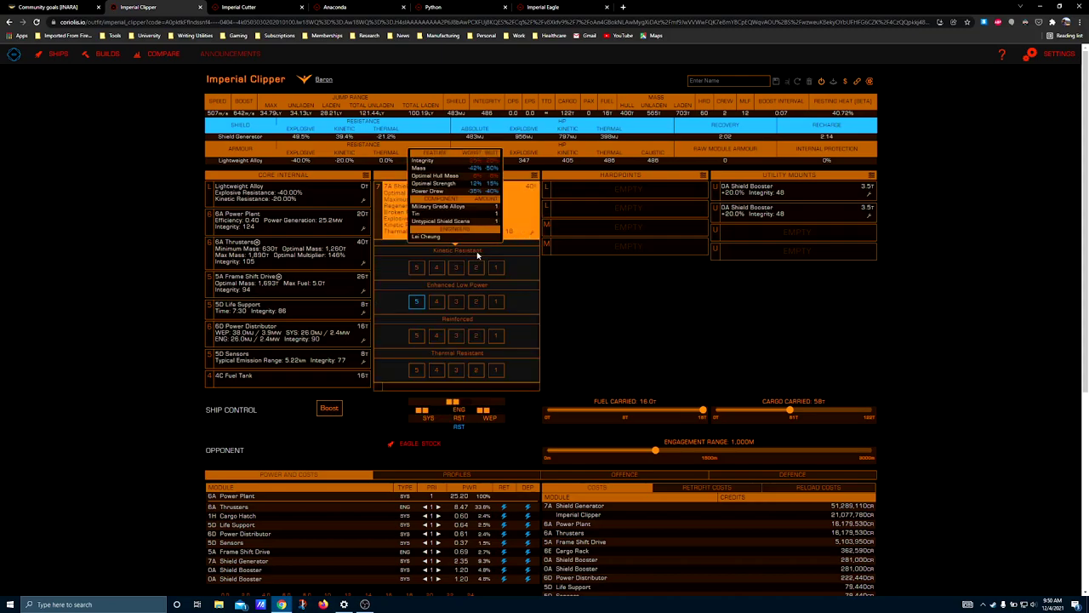
left_click(414, 336)
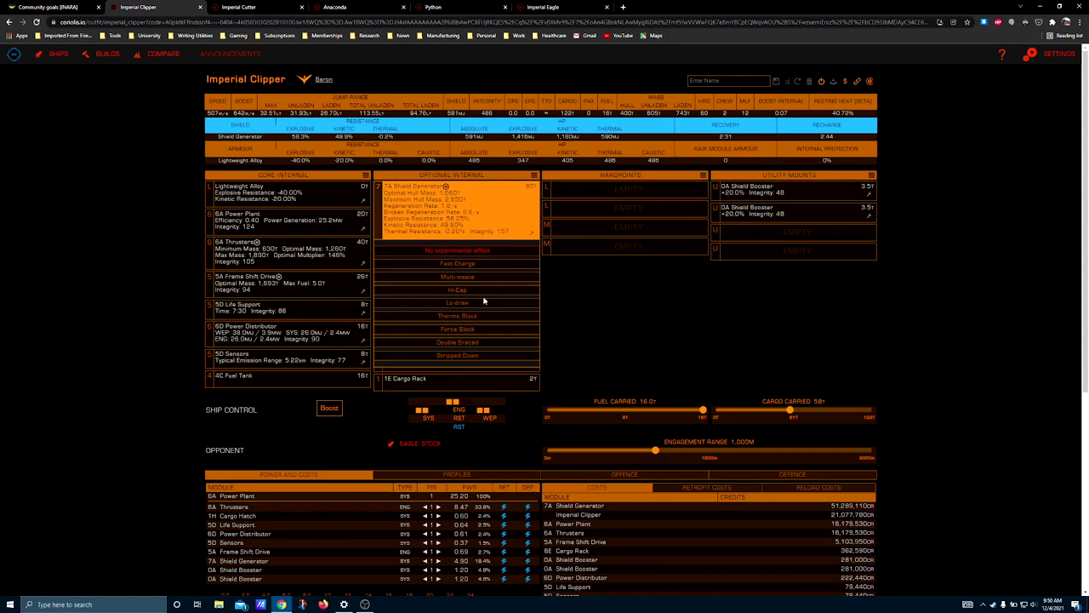
left_click(474, 291)
left_click(558, 255)
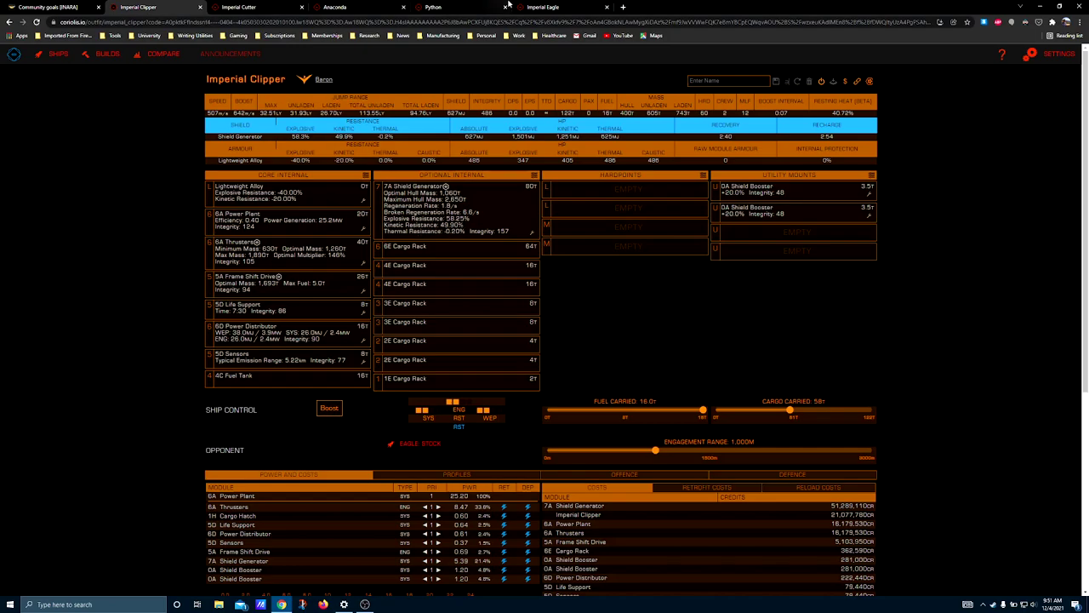
- Compare the Python build's stats and cargo capacity with the Imperial Clipper and Anaconda builds
left_click(457, 10)
scroll(396, 138, "up", 2)
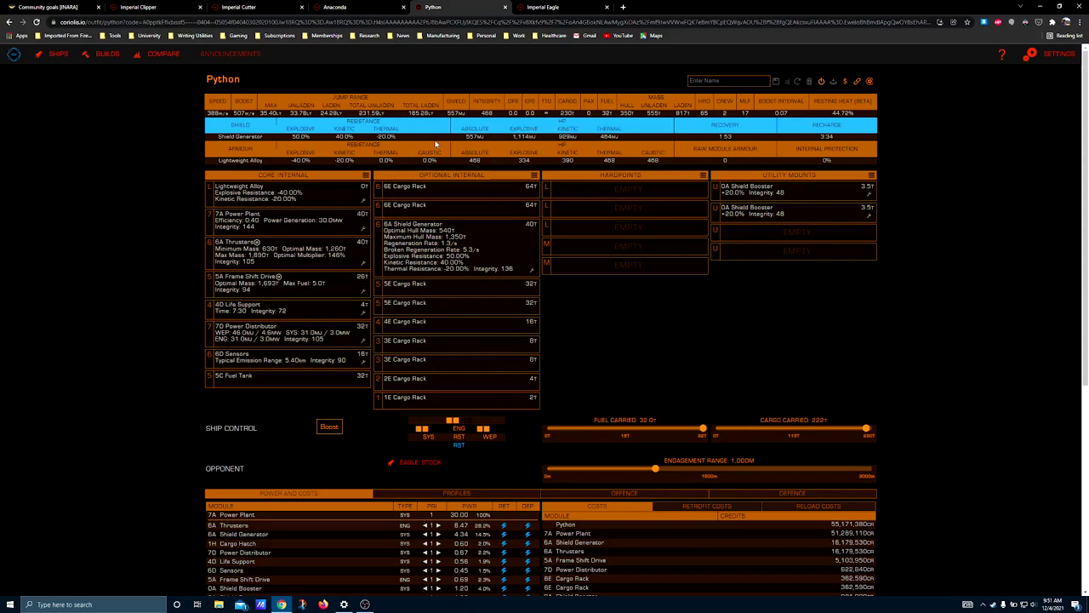
left_click(156, 8)
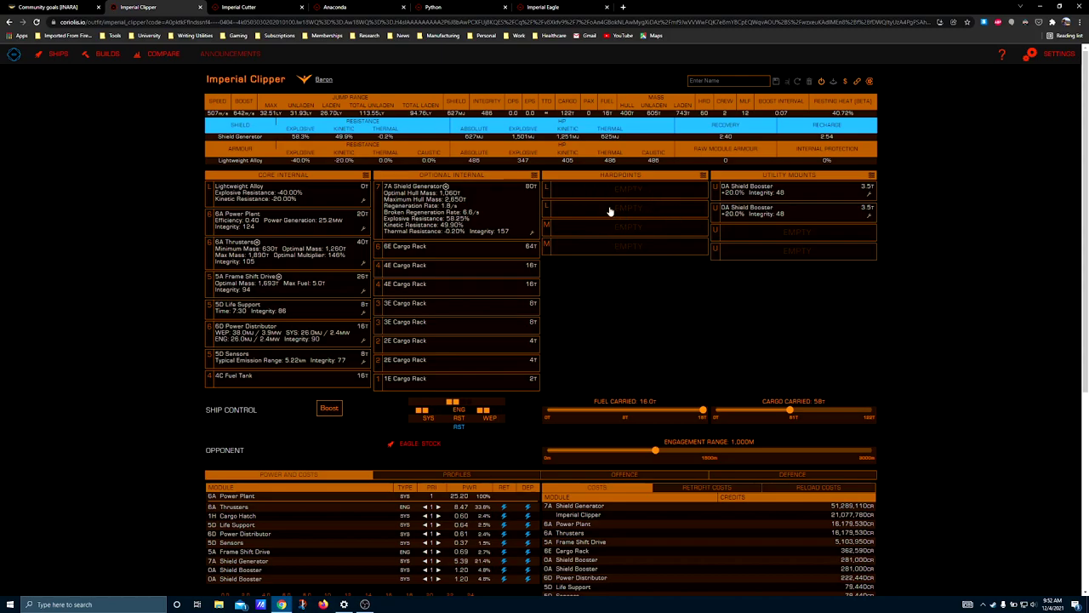
left_click(434, 8)
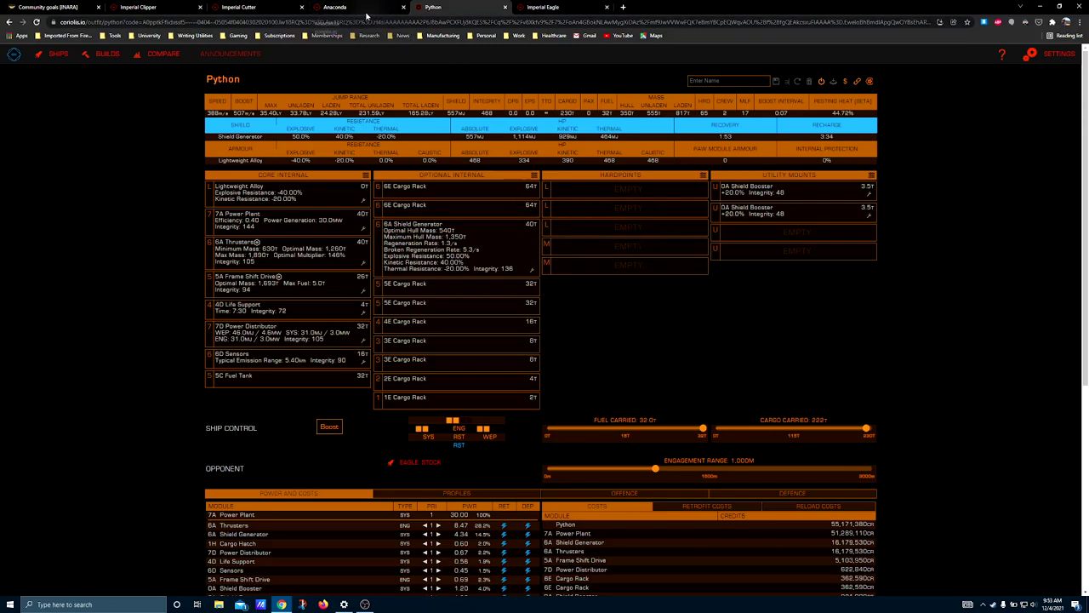
left_click(132, 9)
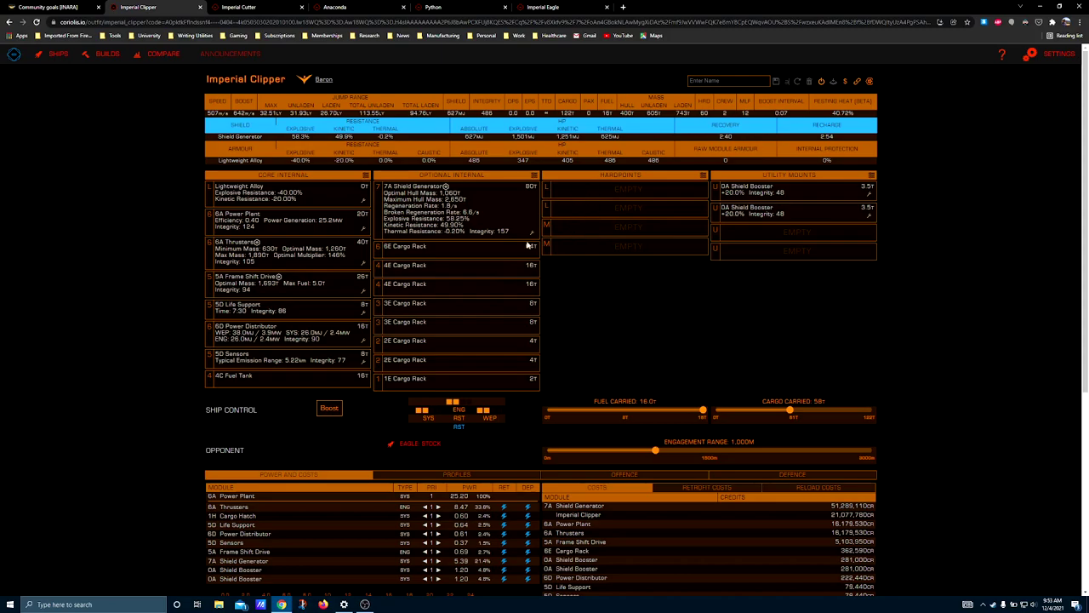
left_click(436, 7)
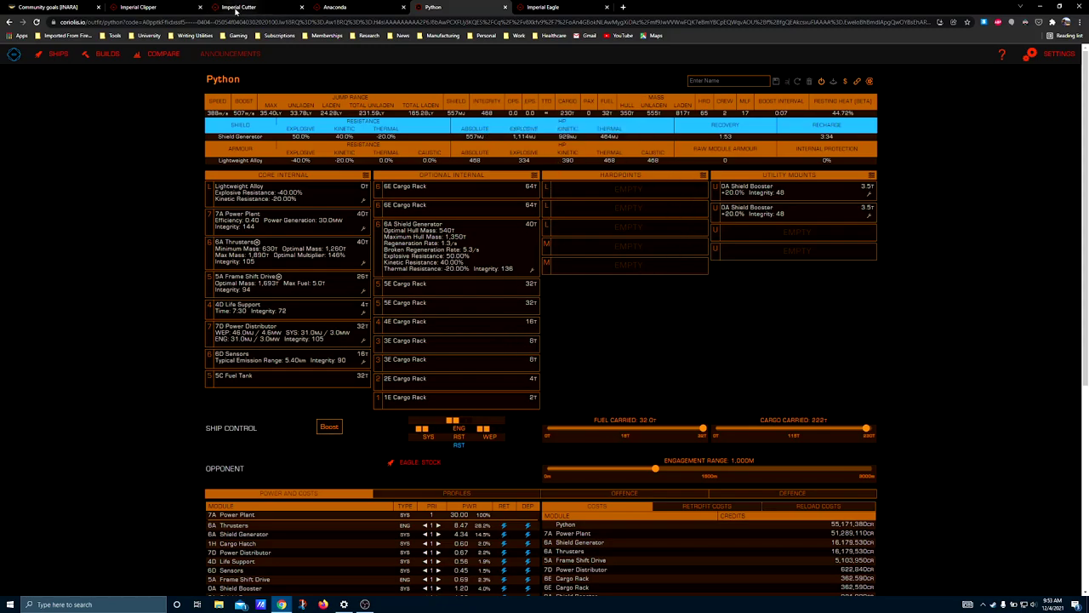
left_click(367, 10)
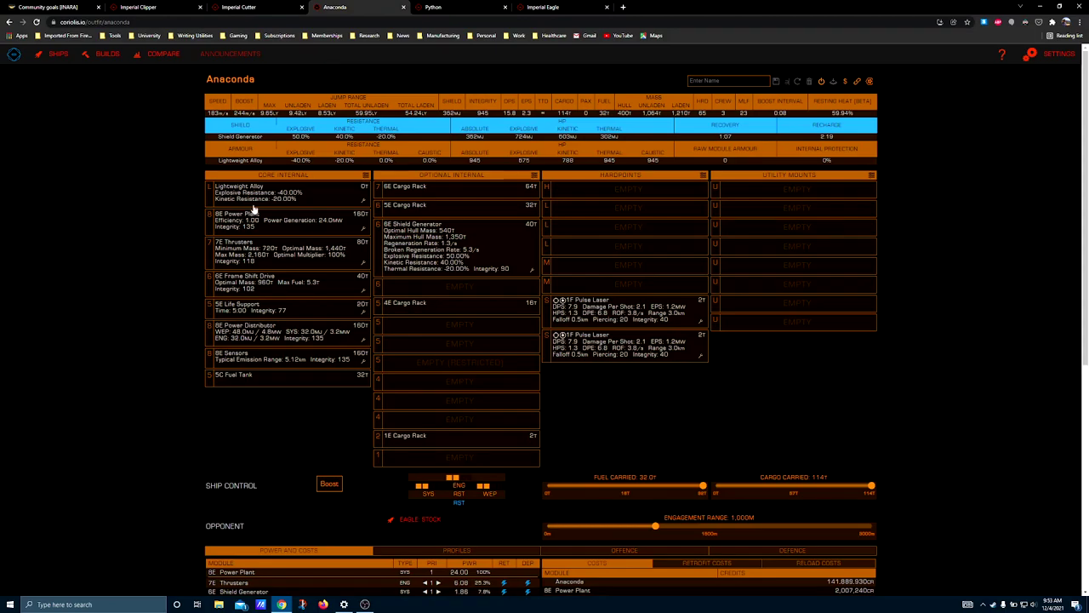
left_click(436, 6)
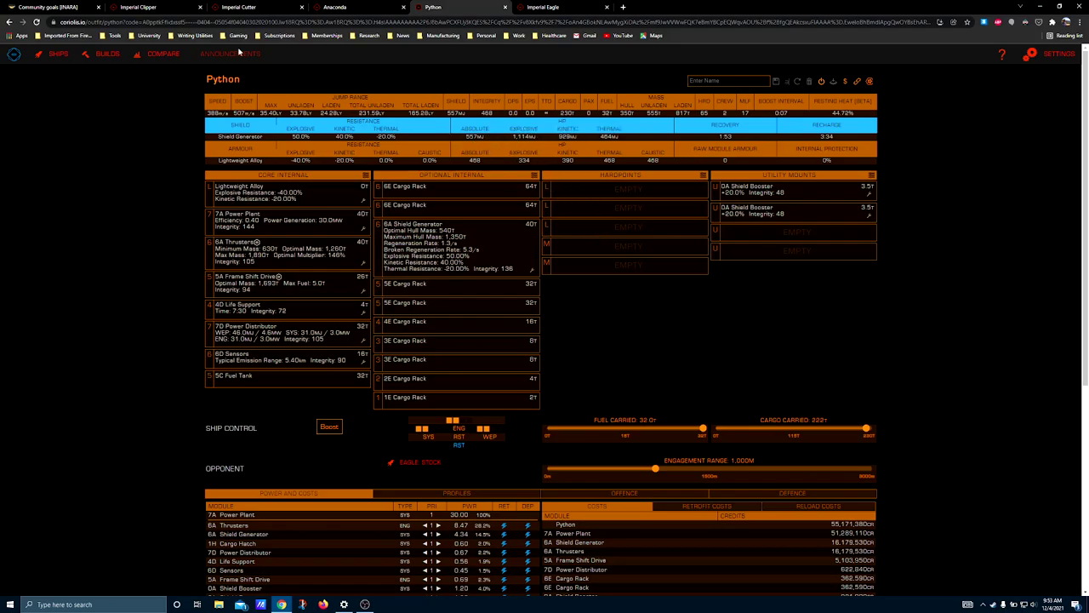
- Review the engineering modifications on the Imperial Clipper's 5A Frame Shift Drive
left_click(153, 6)
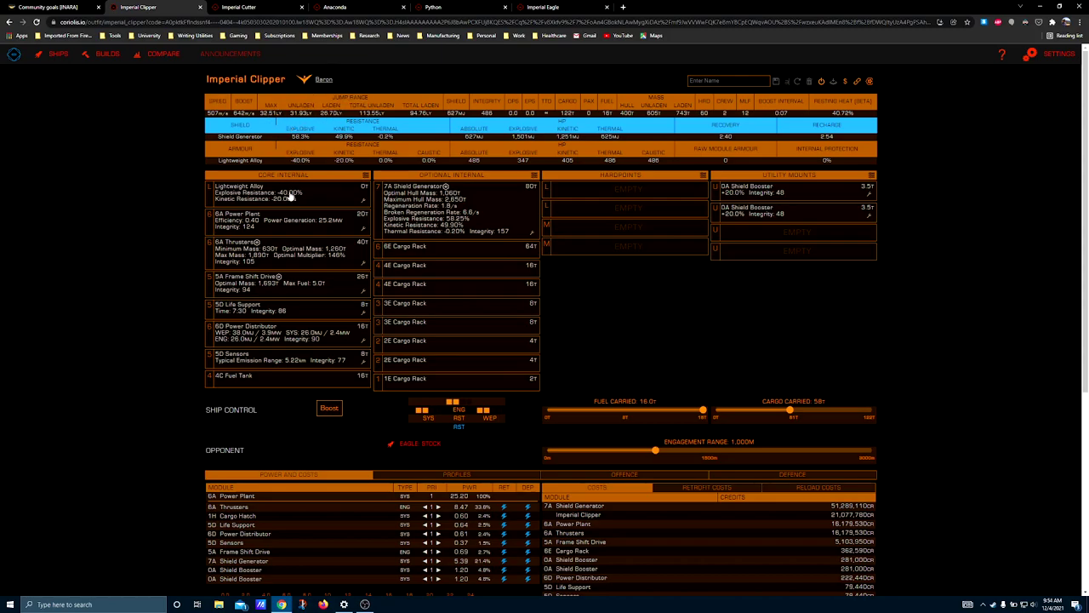
left_click(362, 290)
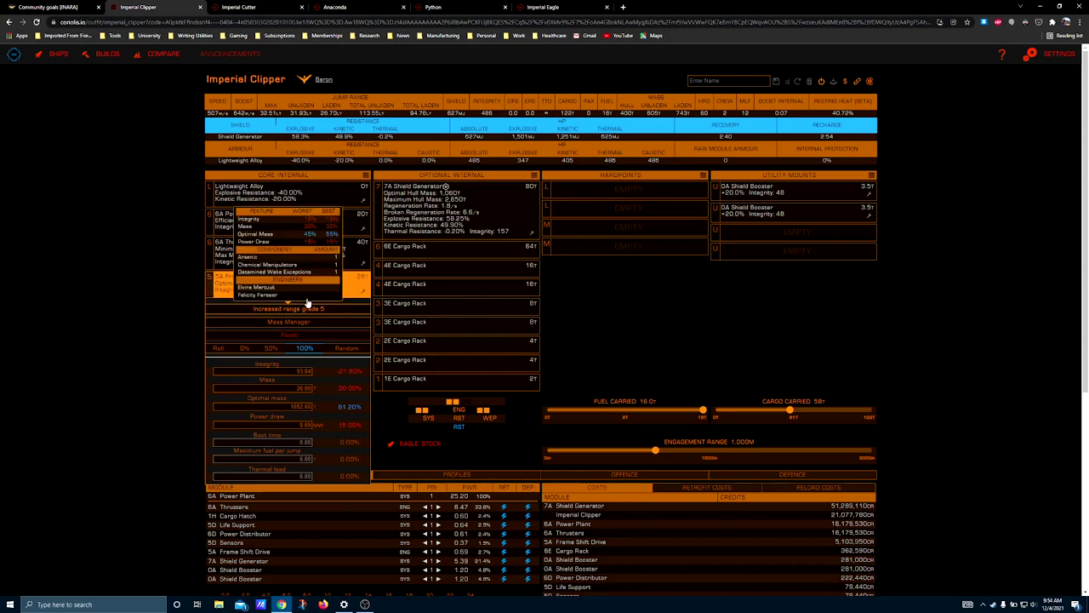
left_click(168, 298)
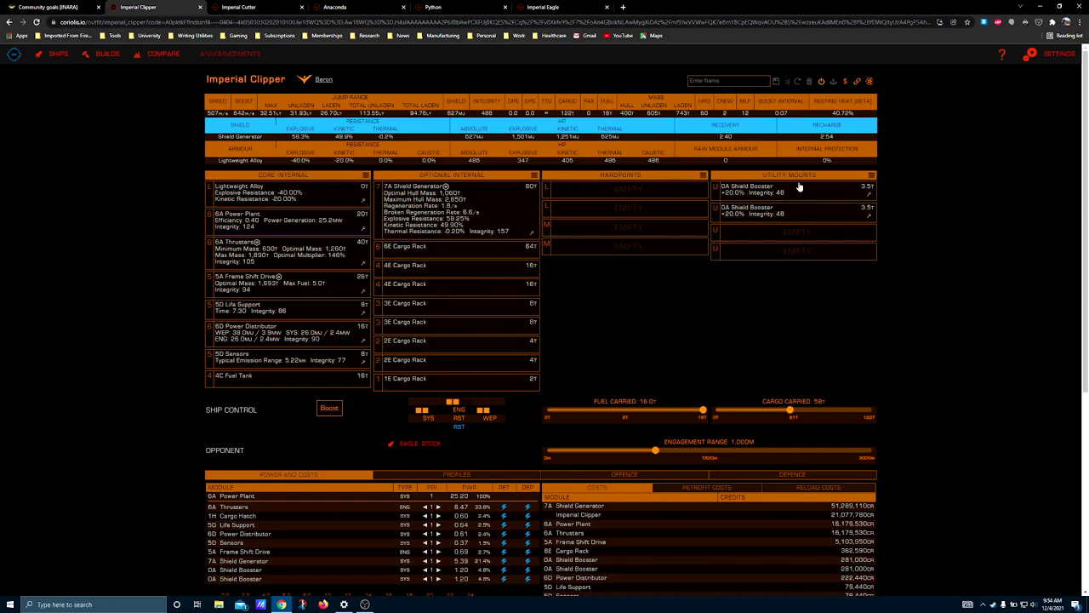
- Examine the Imperial Clipper build's power usage and module costs
scroll(609, 264, "down", 1)
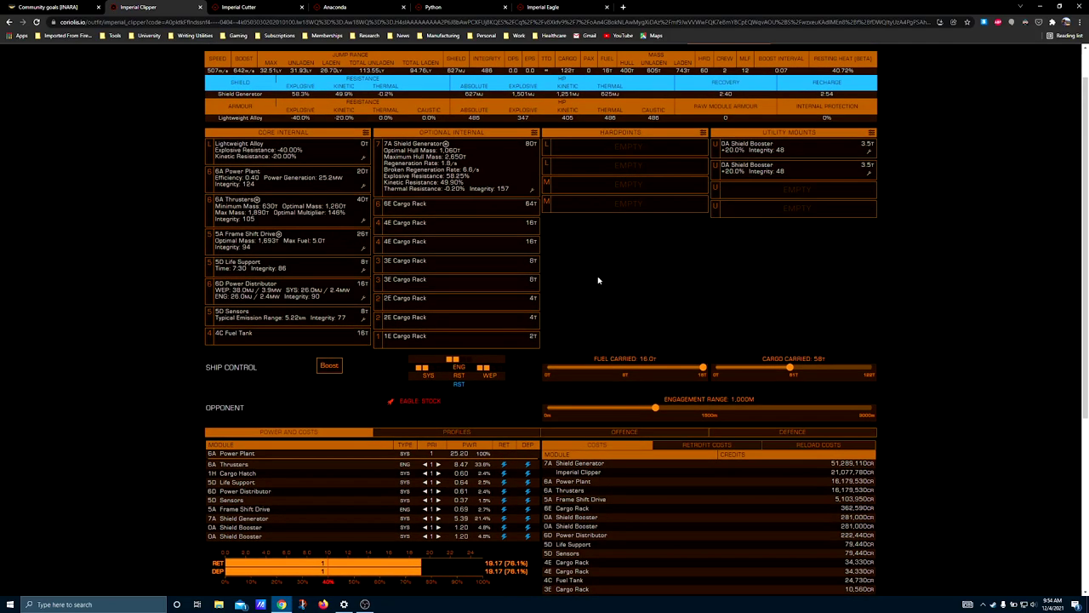
scroll(545, 273, "up", 1)
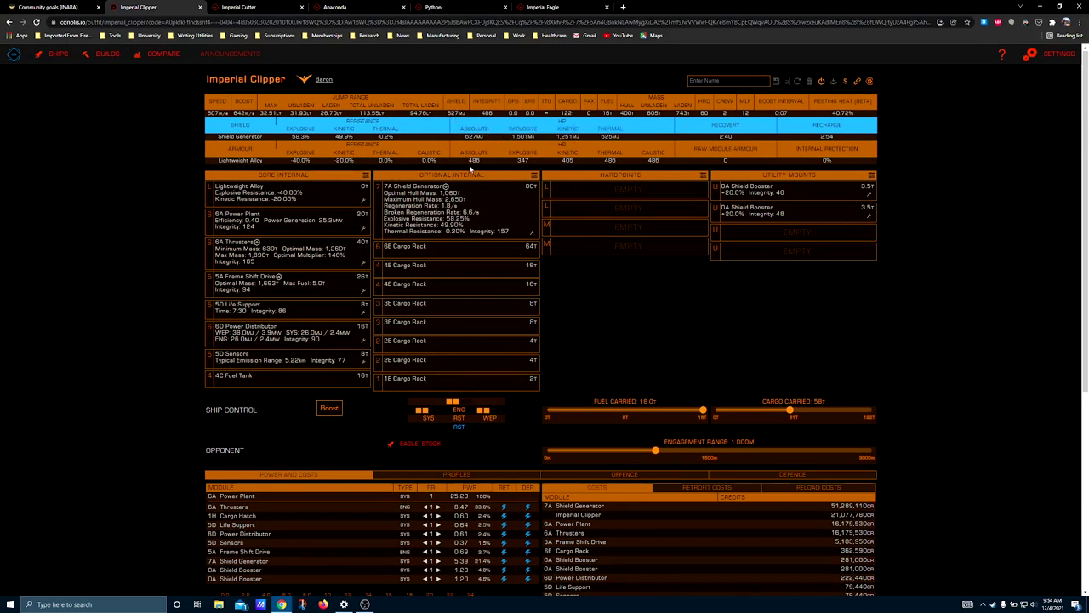
scroll(483, 377, "down", 3)
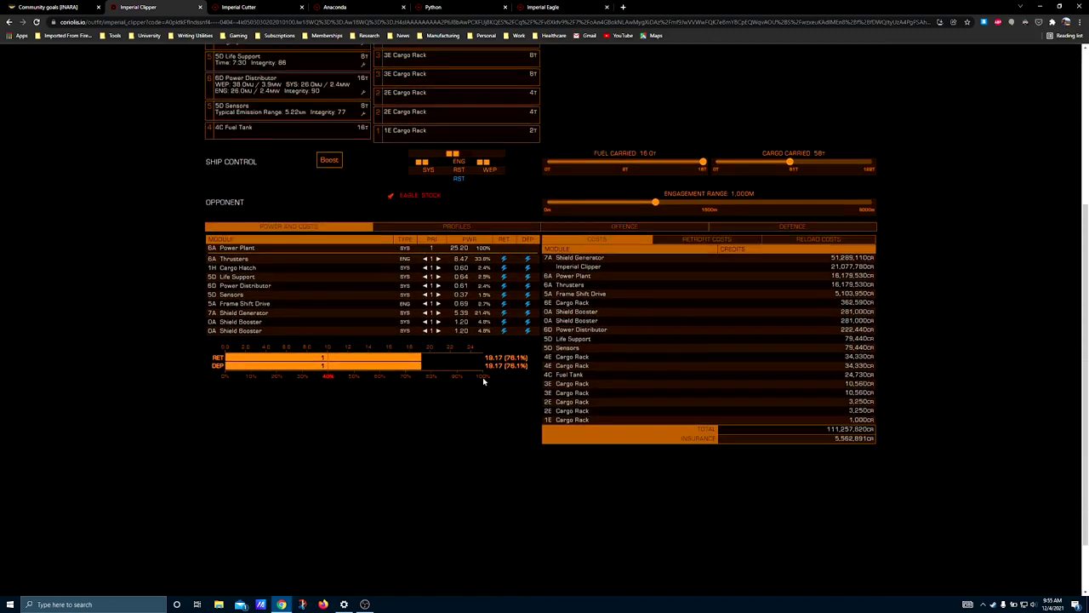
scroll(549, 441, "up", 3)
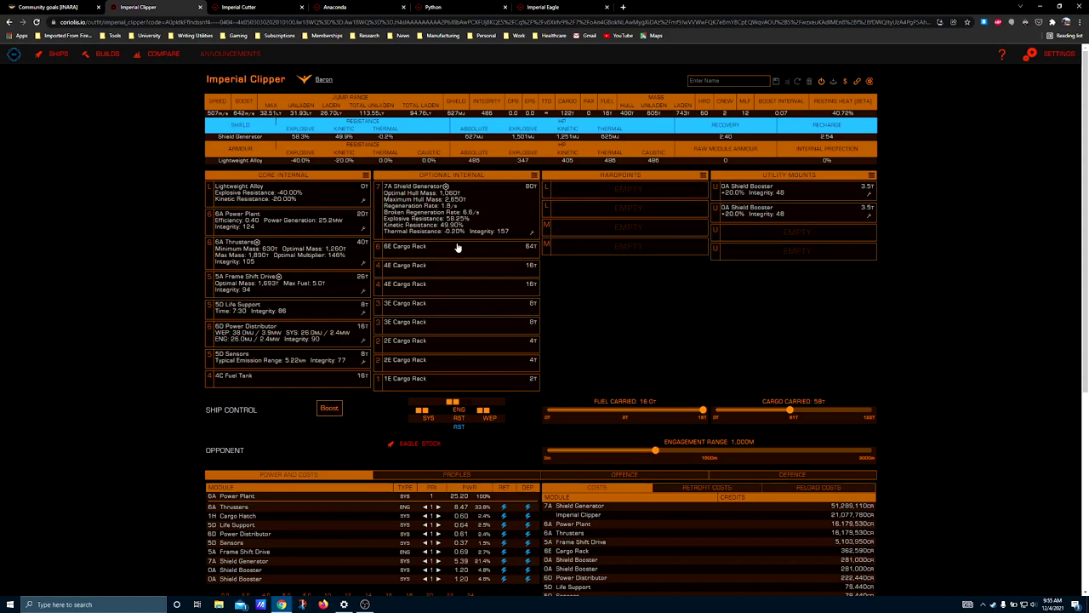
- Compare the stock Imperial Cutter's stats and cargo capacity with the Imperial Clipper and Python builds
left_click(246, 7)
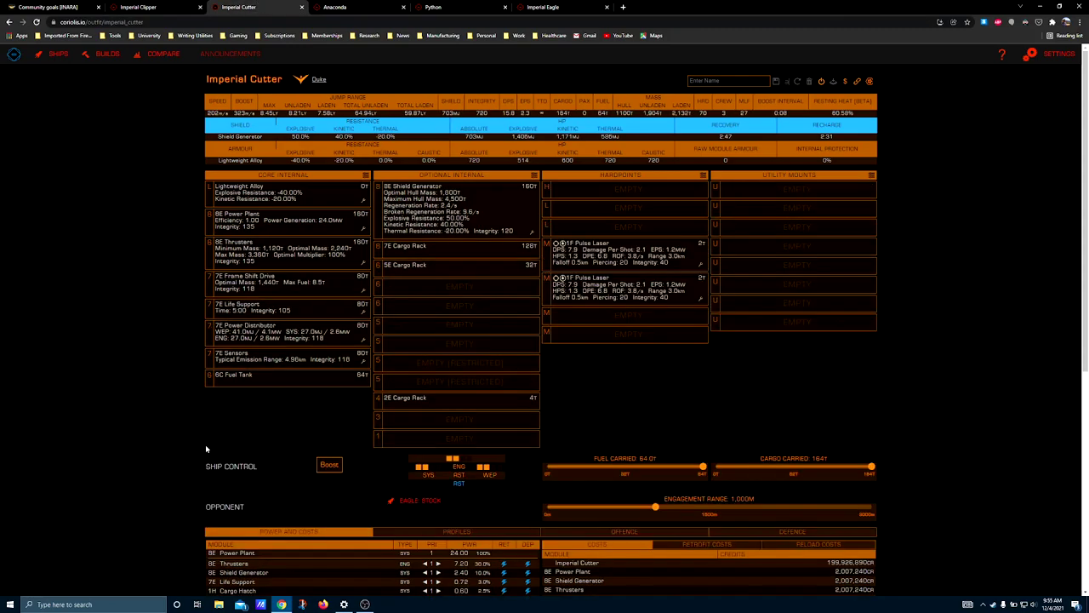
left_click(163, 7)
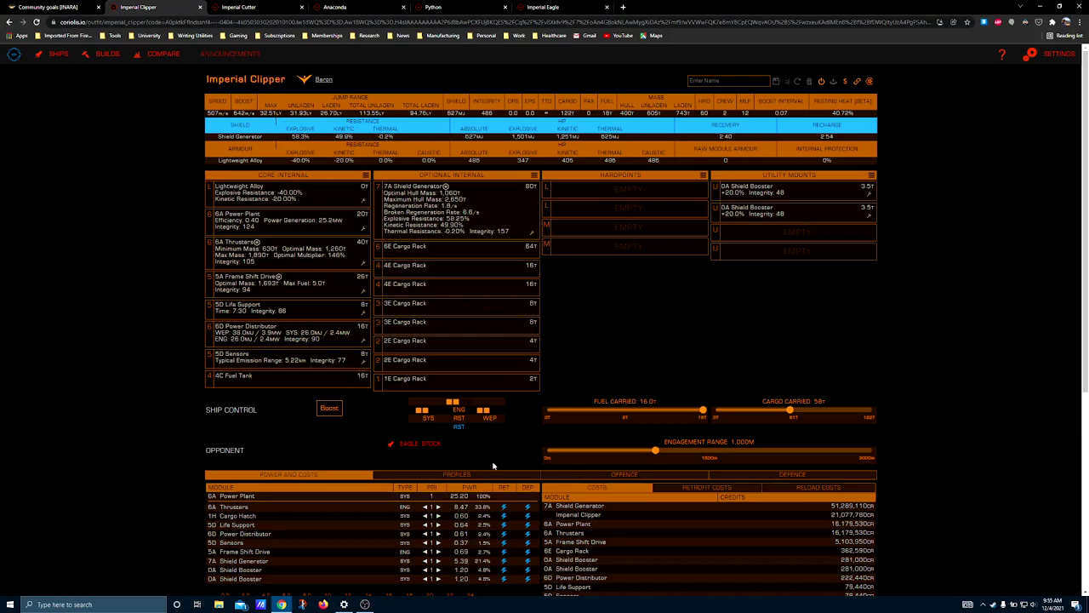
scroll(695, 472, "down", 1)
scroll(469, 418, "up", 1)
left_click(433, 7)
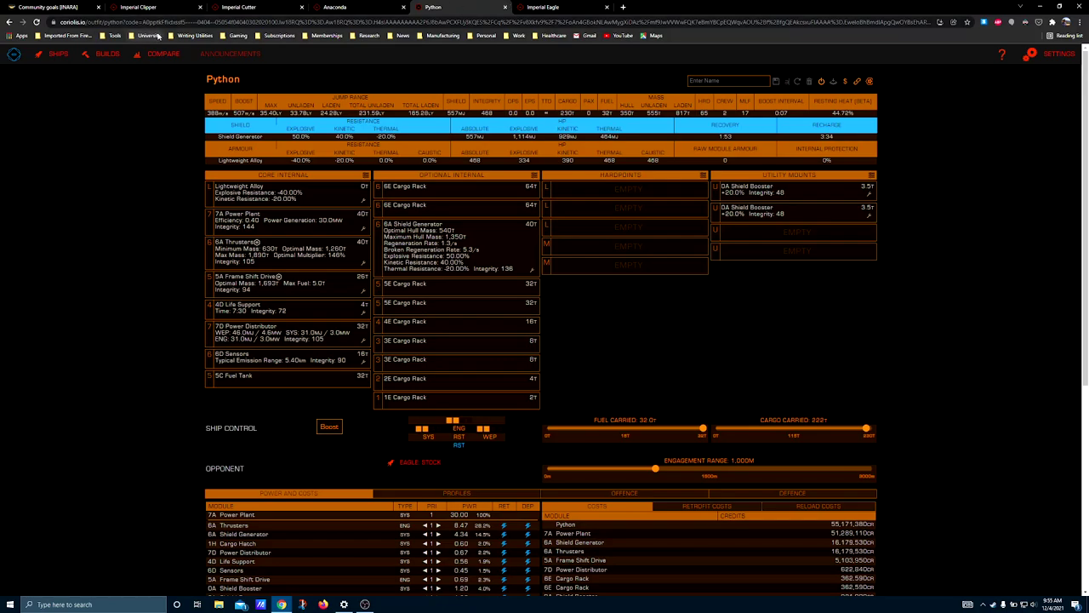
left_click(246, 6)
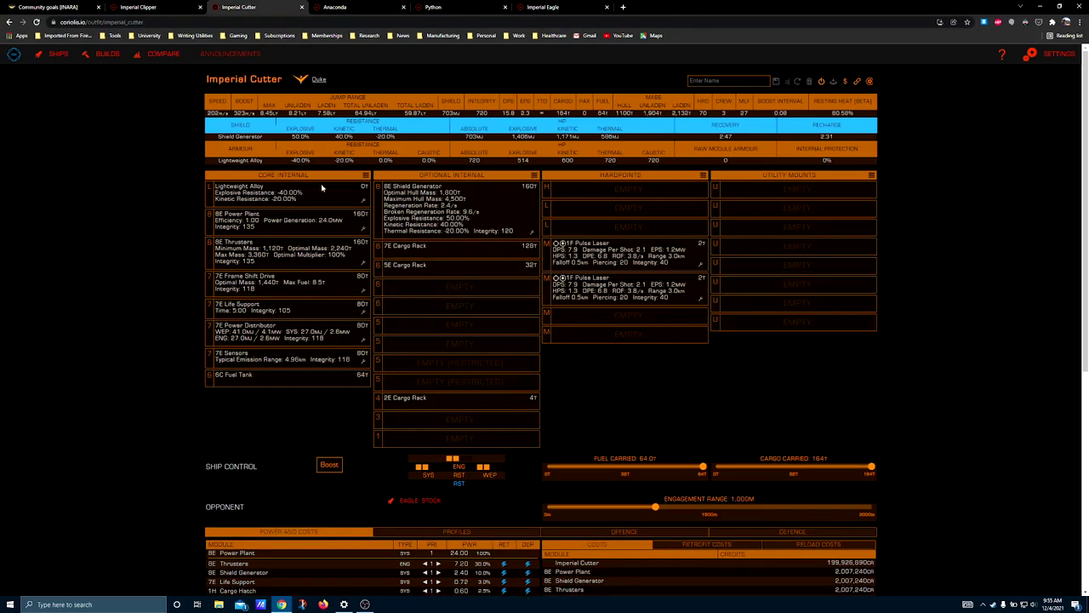
scroll(322, 188, "down", 1)
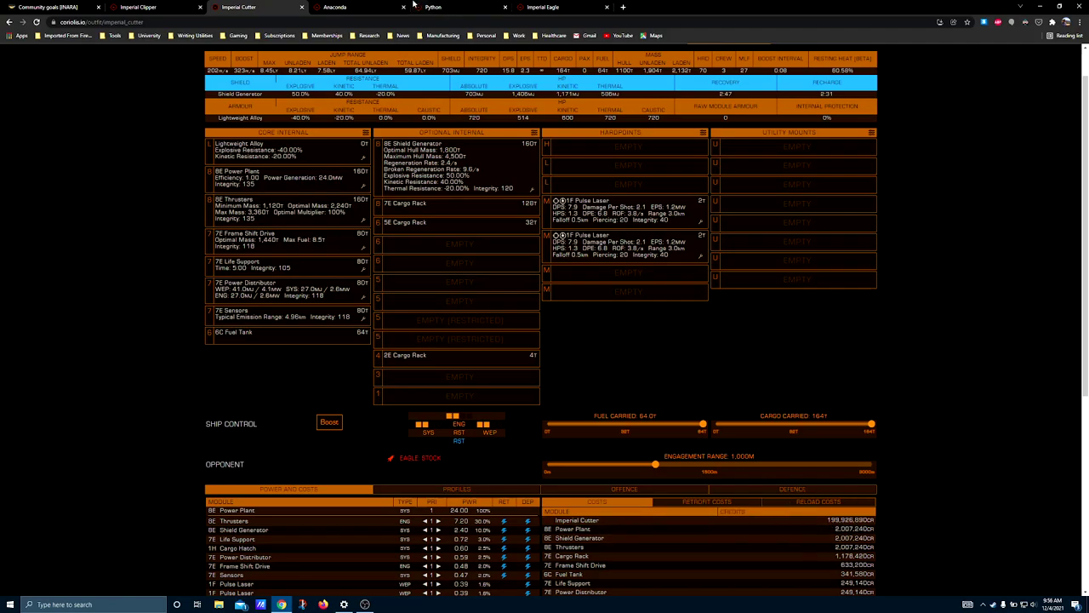
- Examine the stock Anaconda's modules and costs, and check the Imperial Cutter's rank requirement
left_click(338, 6)
scroll(787, 429, "down", 1)
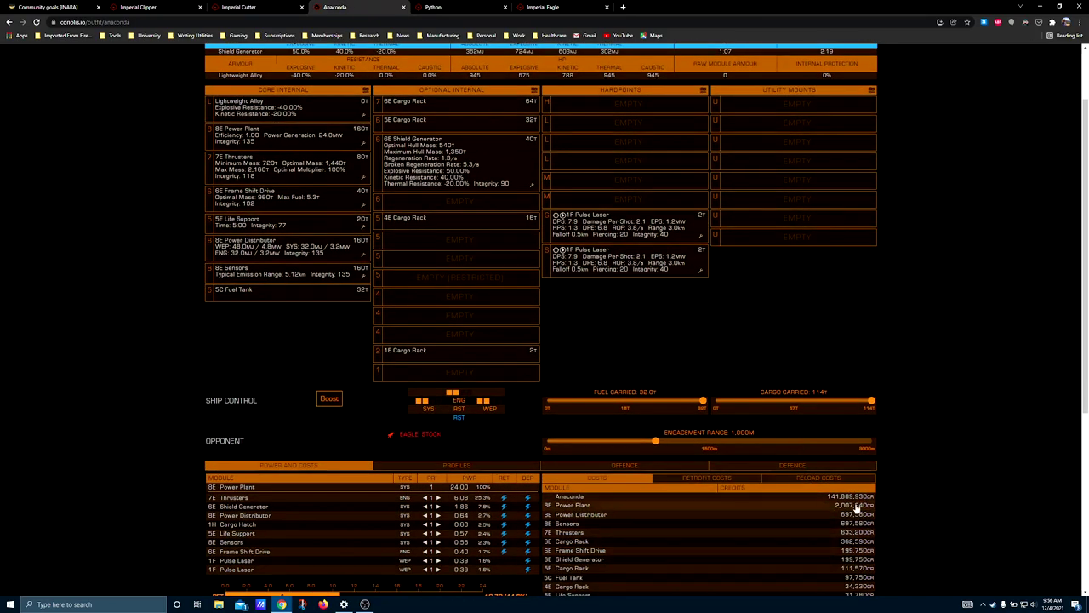
scroll(867, 504, "up", 1)
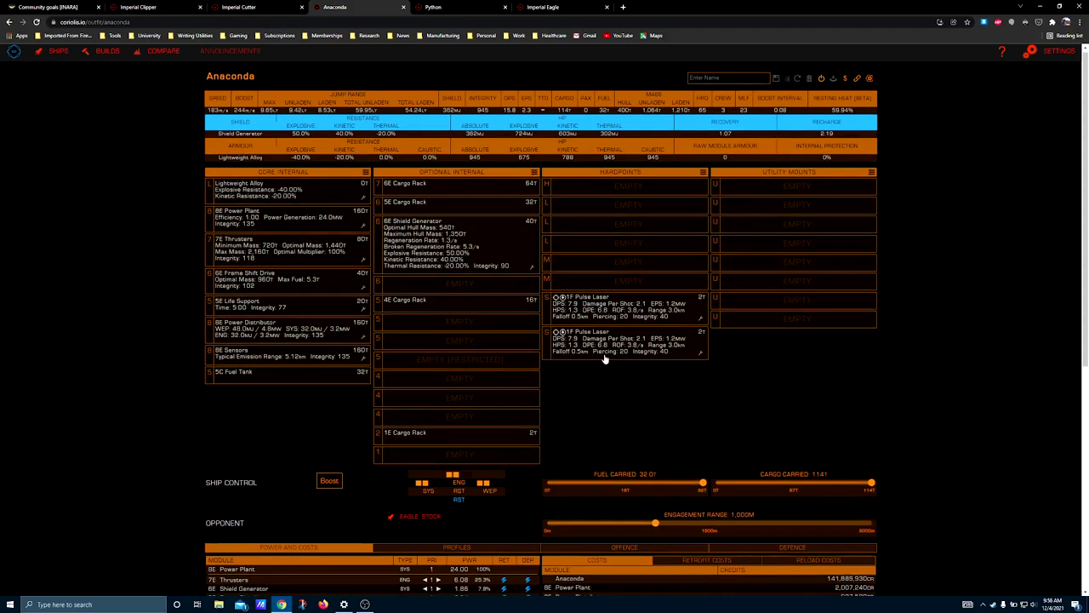
scroll(508, 226, "down", 1)
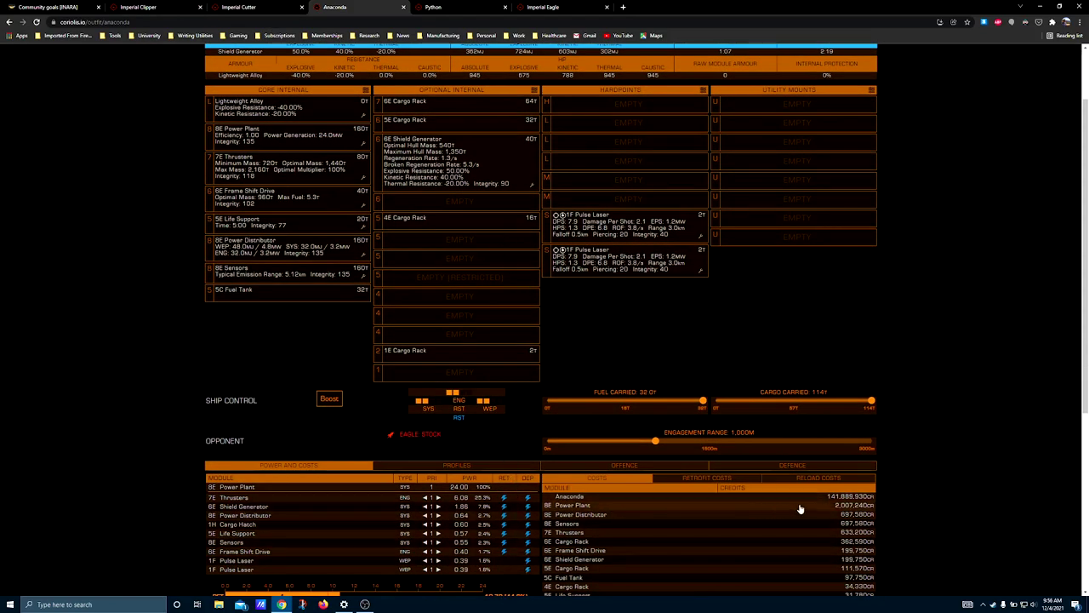
scroll(482, 200, "up", 1)
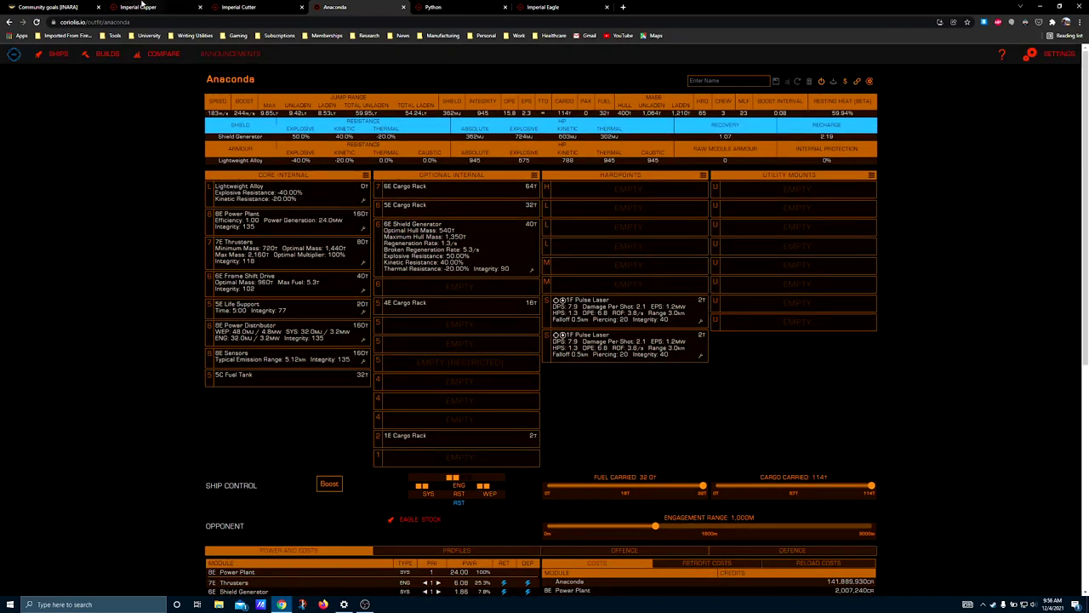
left_click(260, 8)
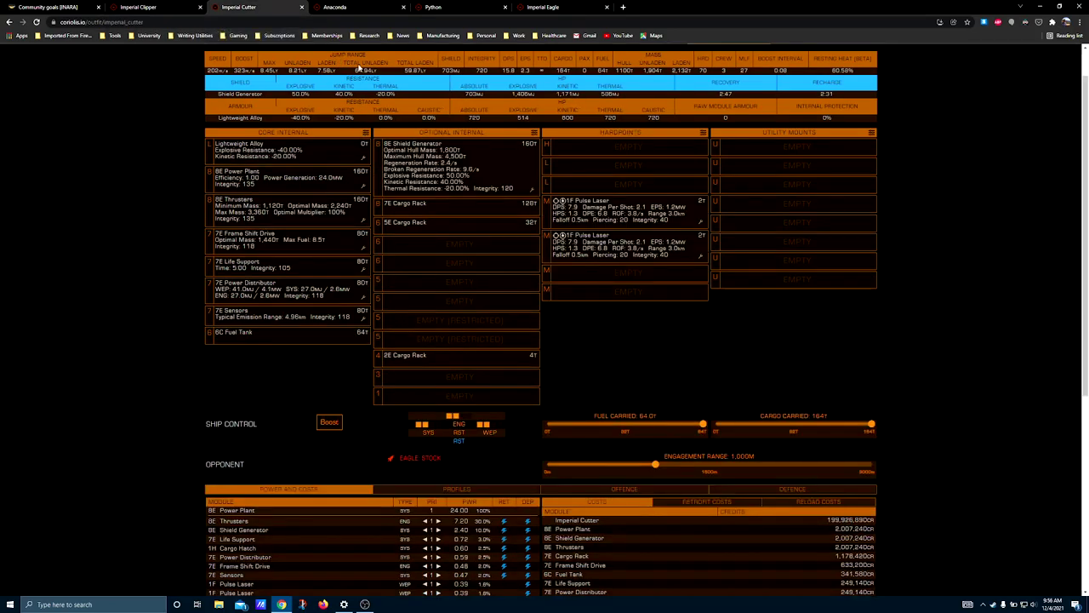
scroll(388, 201, "up", 1)
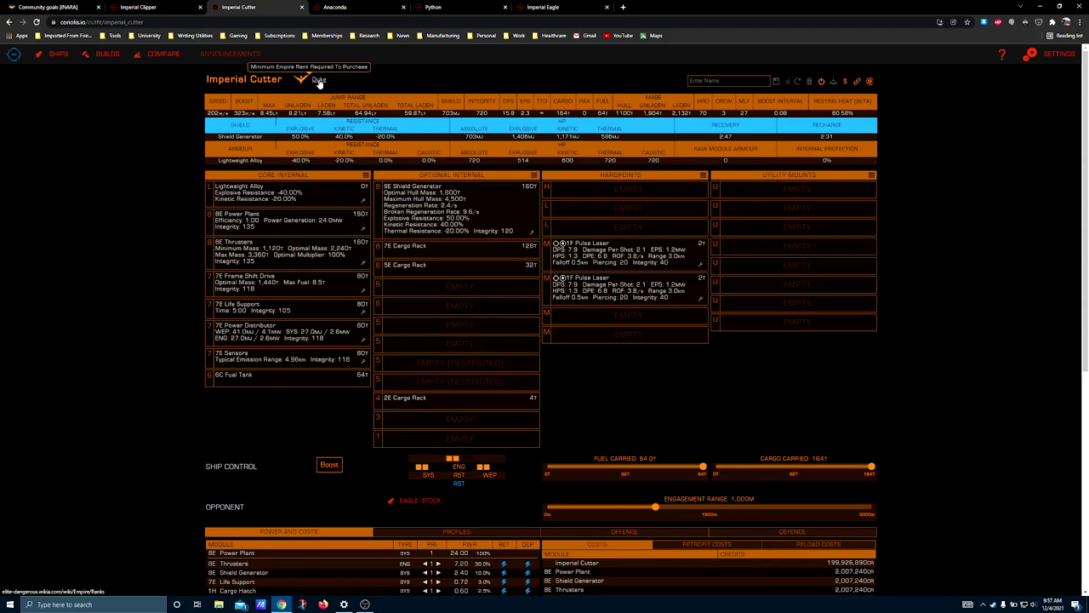
- Review the Newborn Duval Celebration goal's Imperial Navy rank requirement and each of its ship reward lines
left_click(47, 7)
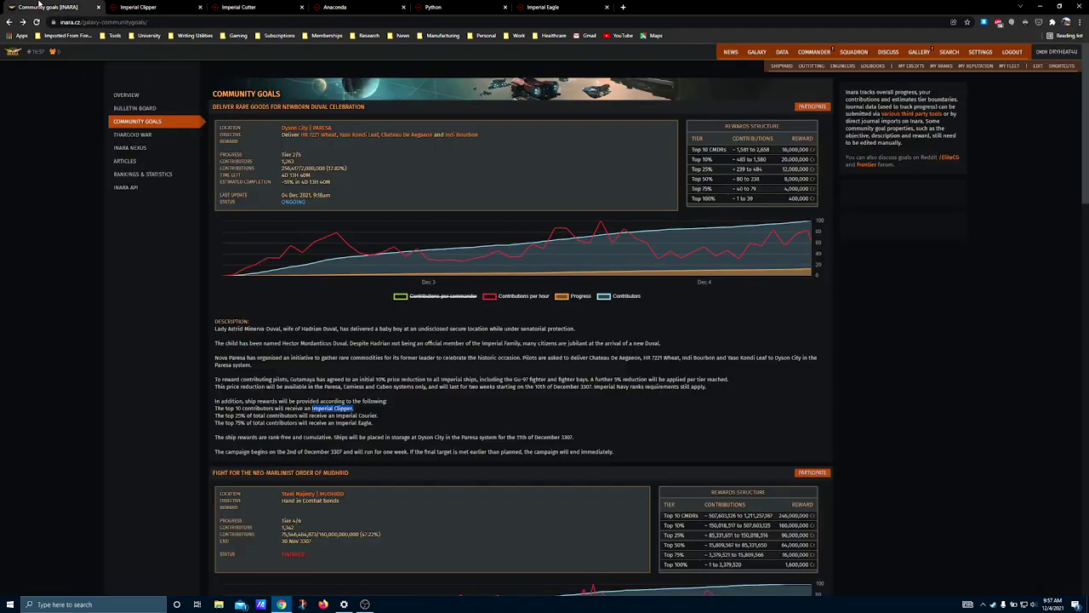
left_click(341, 386)
left_click_drag(214, 382, 595, 387)
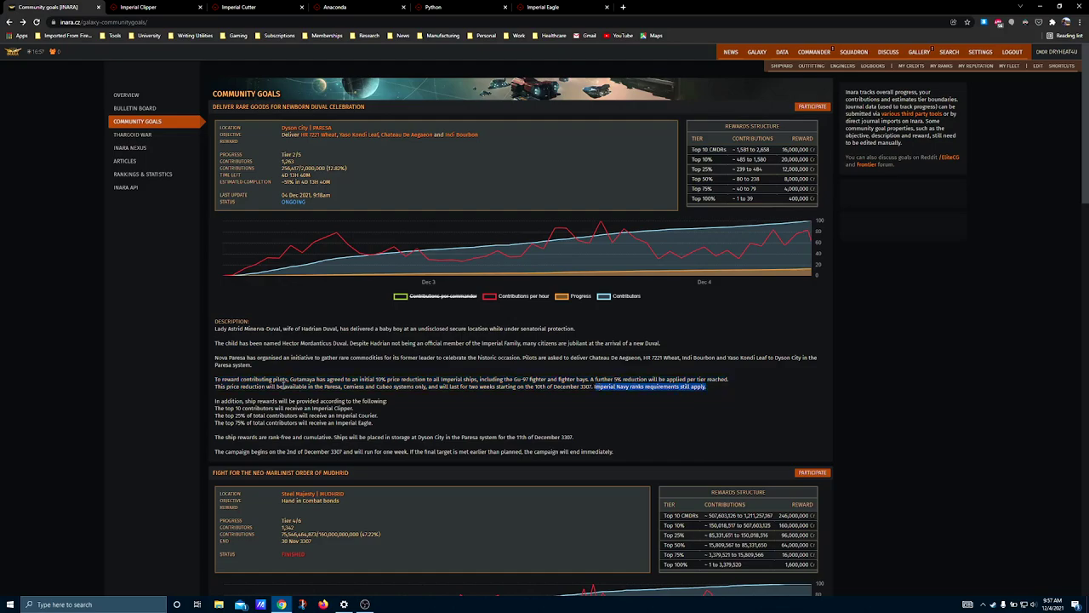
mouse_move(213, 412)
left_mouse_down()
mouse_move(395, 425)
mouse_move(266, 402)
mouse_move(216, 409)
left_mouse_up()
left_click(396, 426)
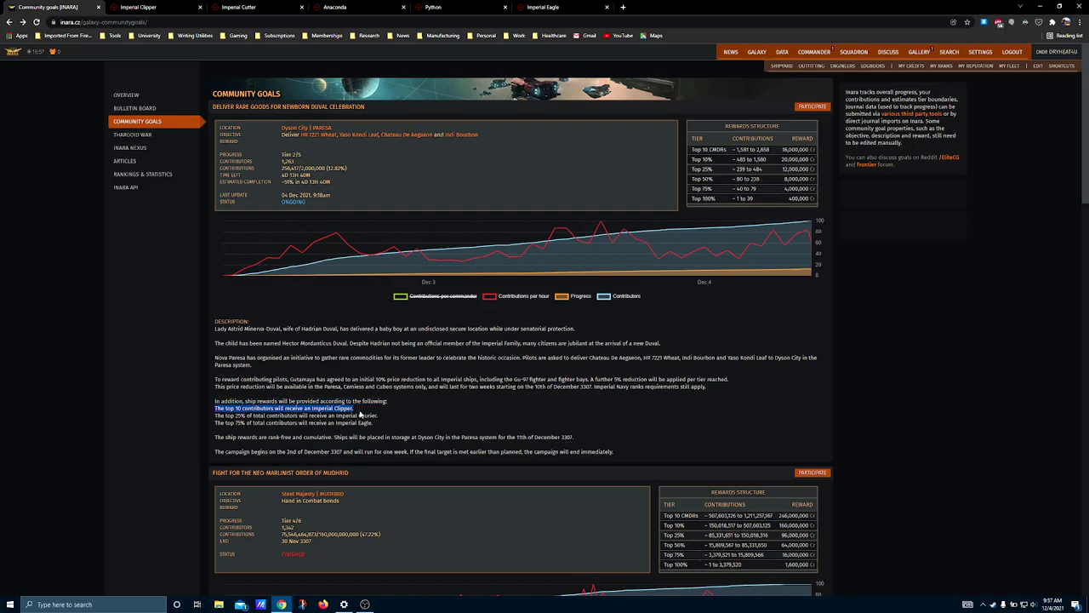
left_click(361, 414)
left_click_drag(385, 419, 208, 418)
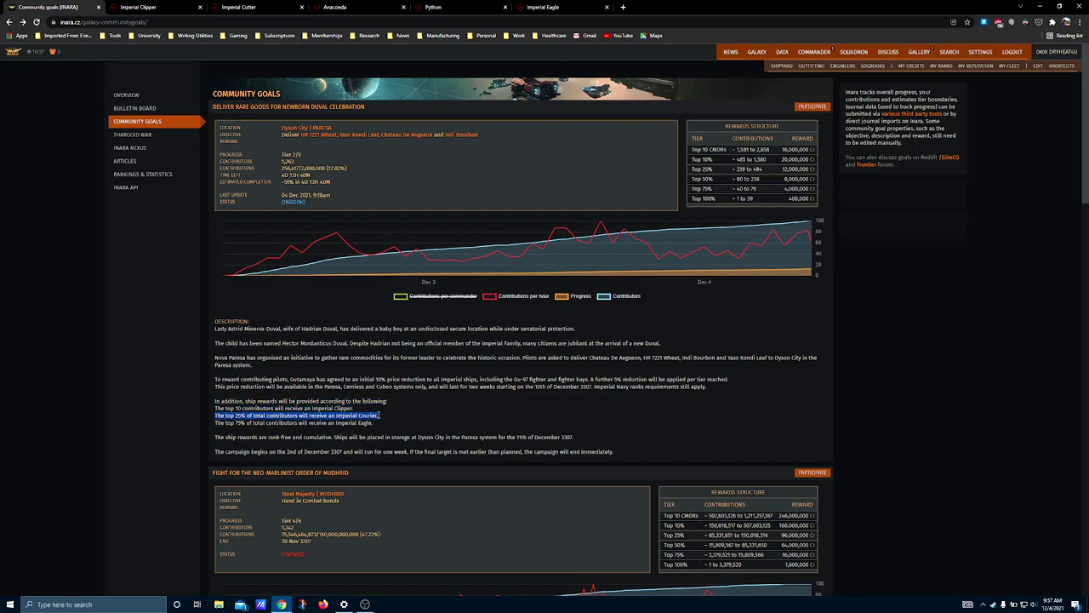
left_click(389, 422)
left_click_drag(376, 425, 211, 430)
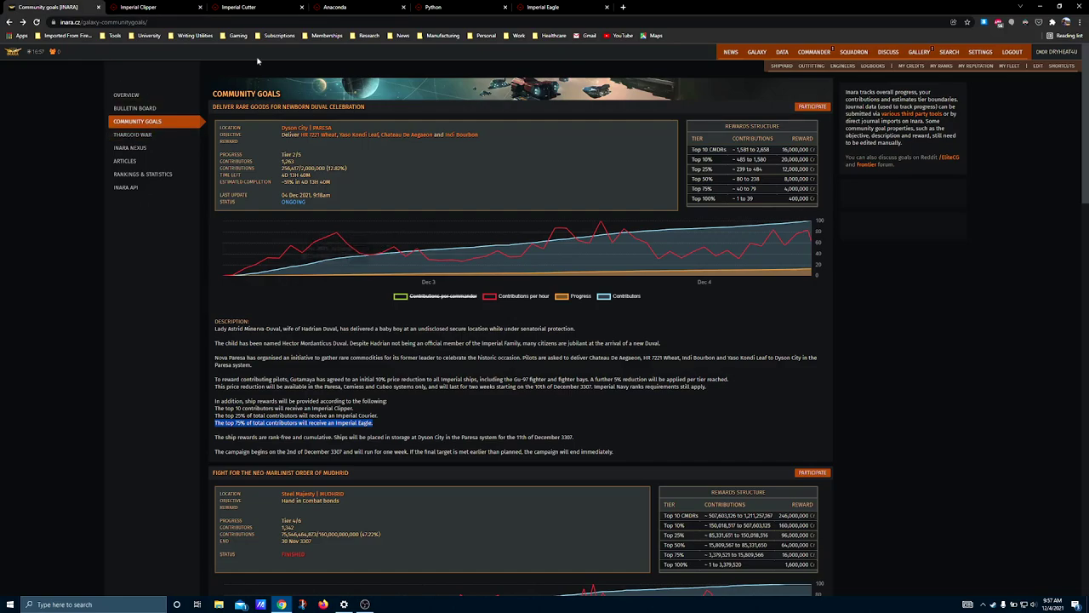
- Check the stock Imperial Eagle build and review the Newborn Duval Celebration goal's contributor count and reward tiers
left_click(545, 7)
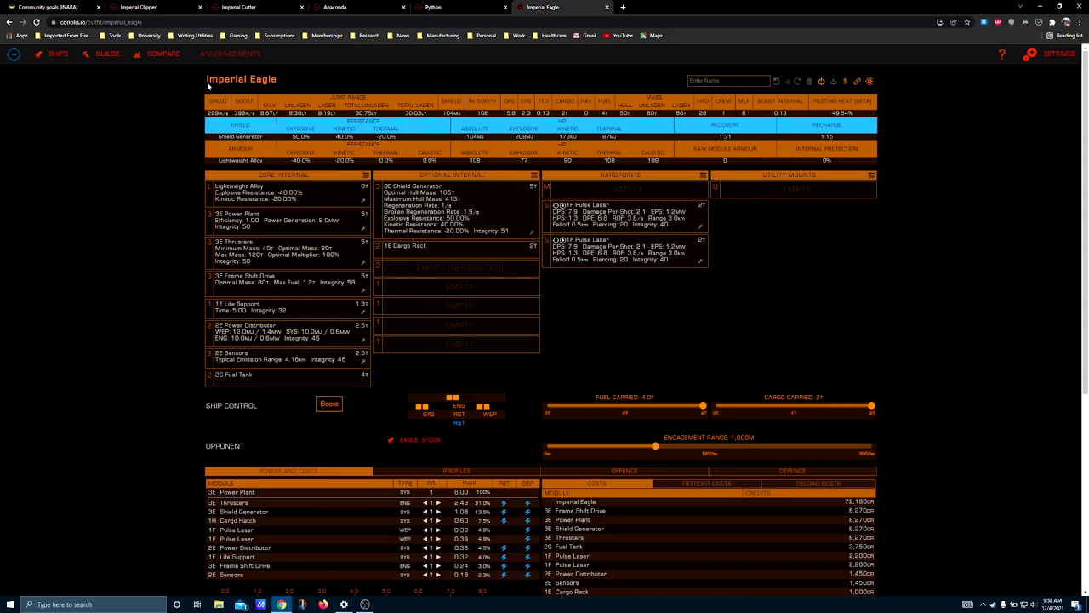
left_click(55, 8)
scroll(326, 437, "down", 1)
scroll(326, 437, "up", 1)
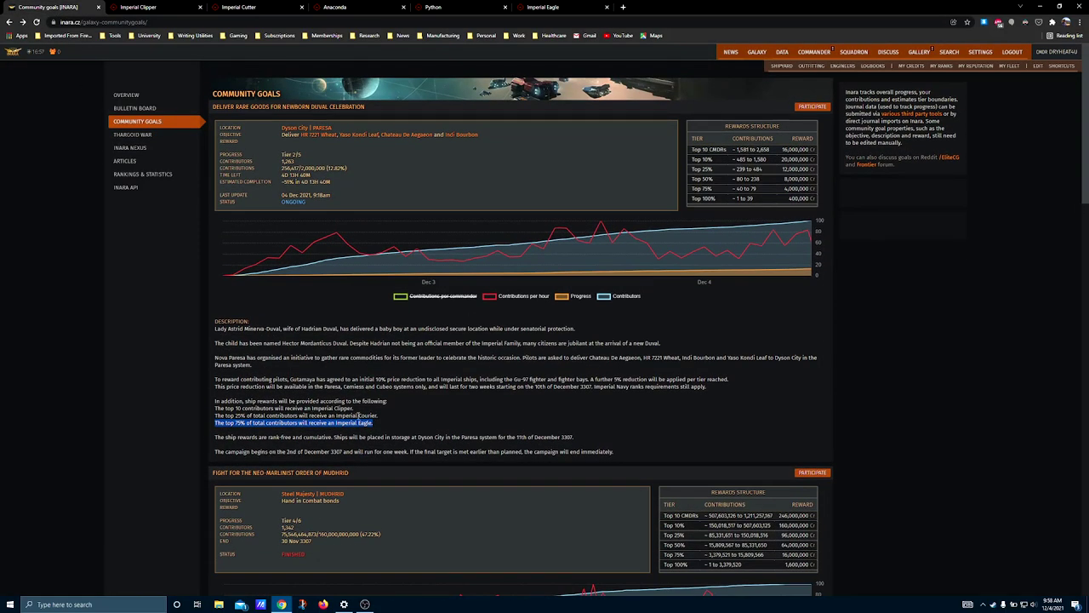
left_click_drag(331, 181, 274, 187)
left_click(371, 431)
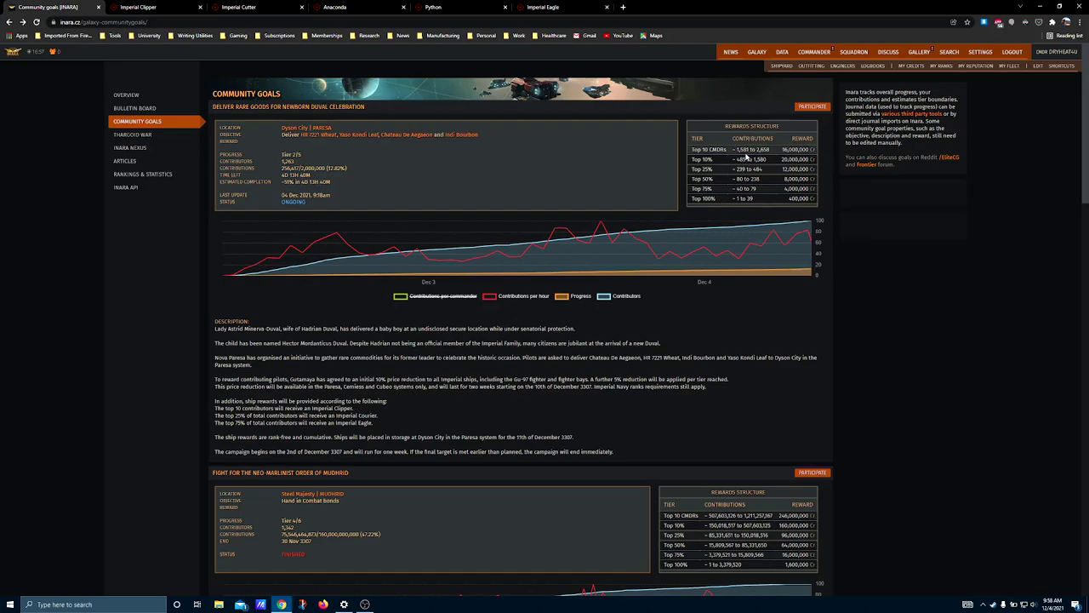
left_click_drag(296, 161, 281, 160)
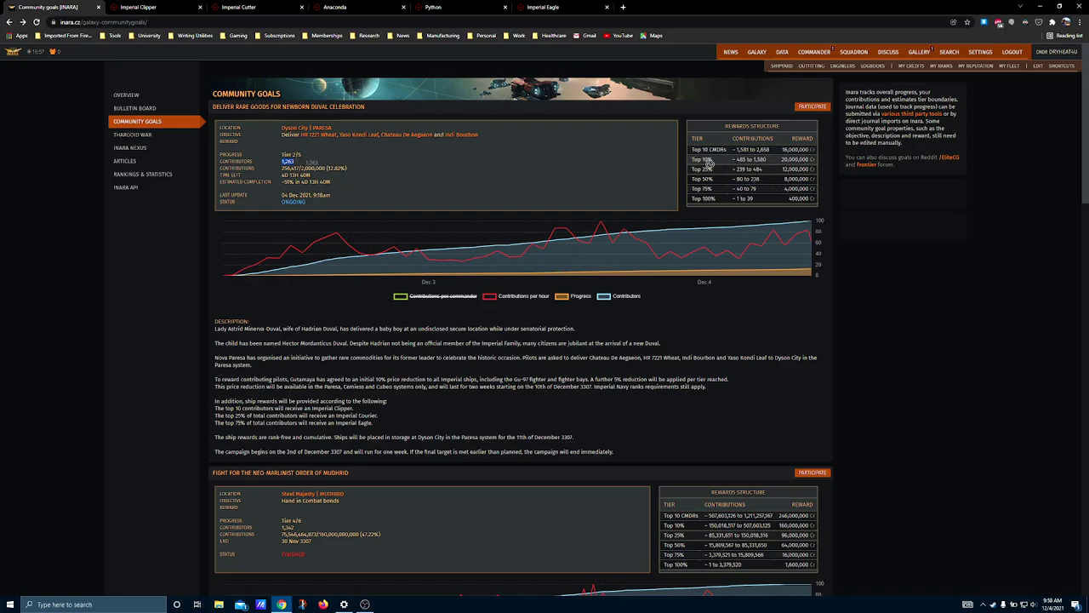
left_click(752, 170)
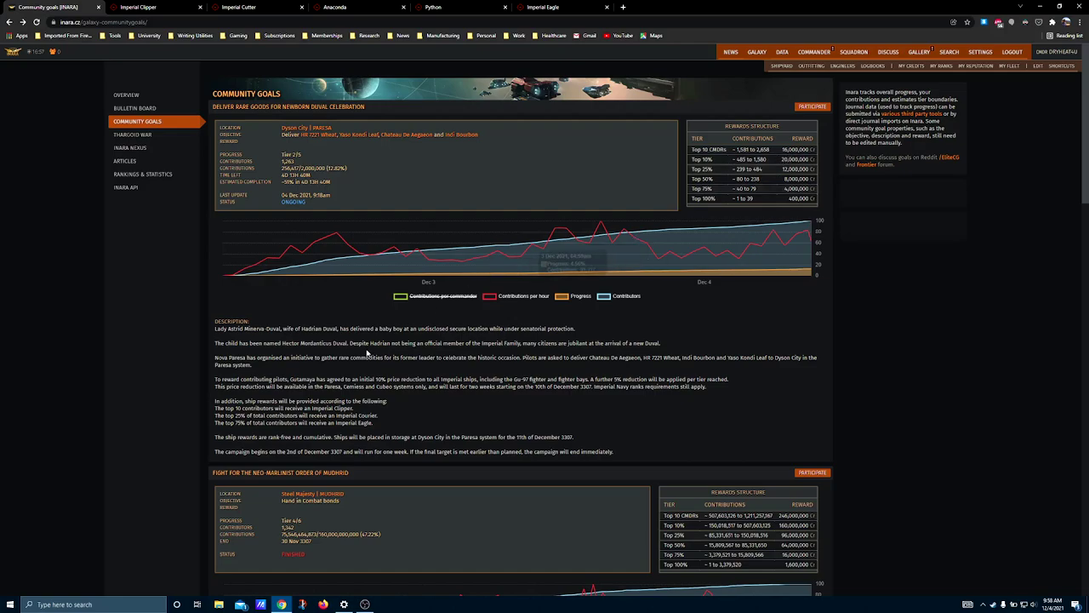
- Highlight the Imperial Clipper, Imperial Eagle and Imperial Courier rewards in the community goal's description for review
left_click_drag(353, 410, 302, 409)
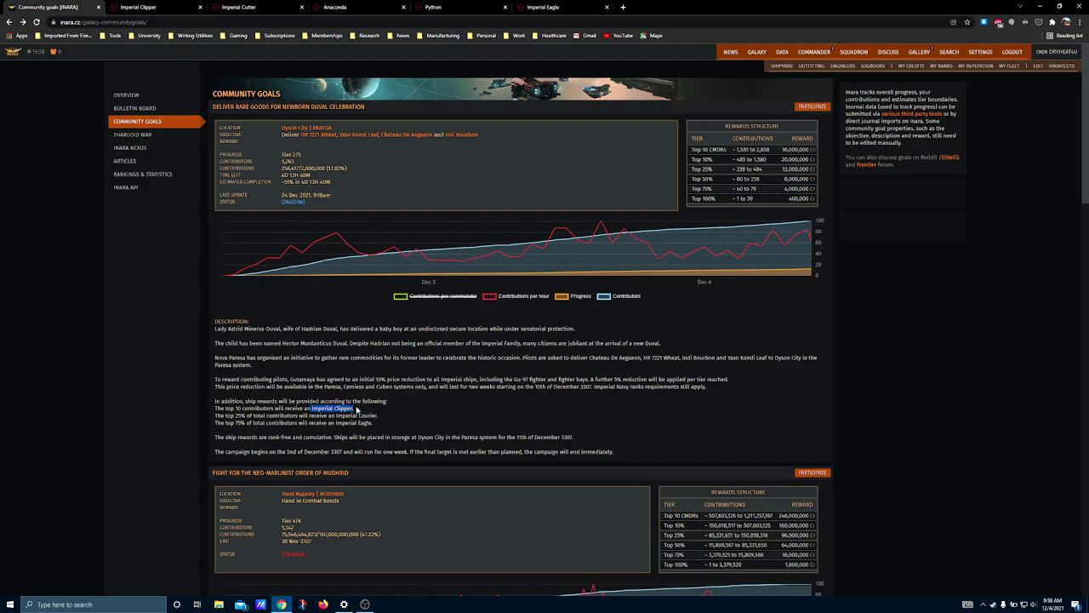
left_click(359, 412)
left_click_drag(373, 423, 334, 423)
left_click(375, 422)
left_click_drag(379, 416, 336, 416)
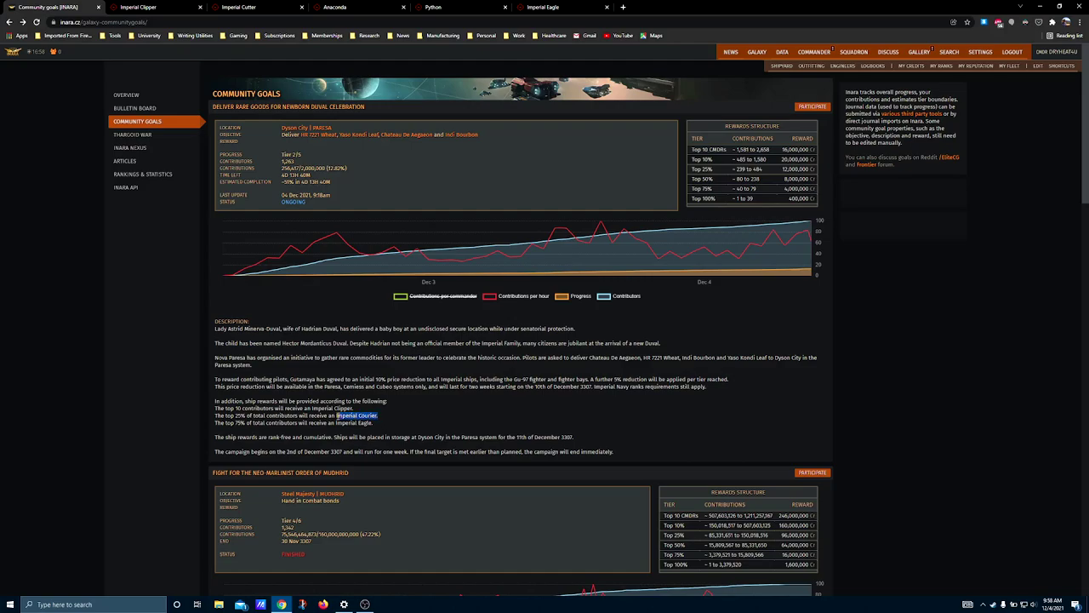
left_click(308, 419)
left_click_drag(382, 429, 210, 406)
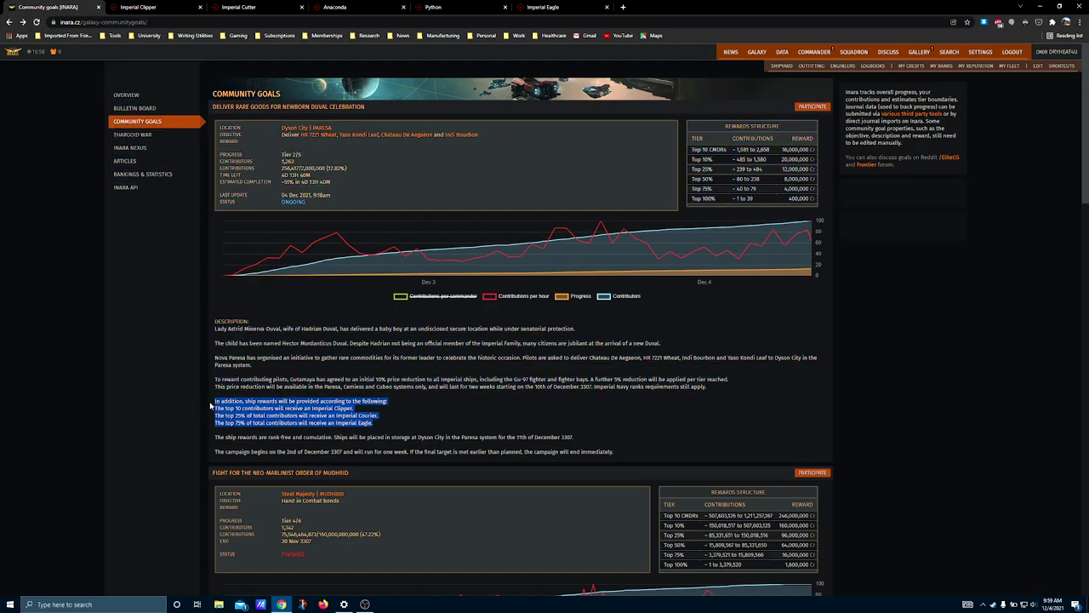
left_click(324, 407)
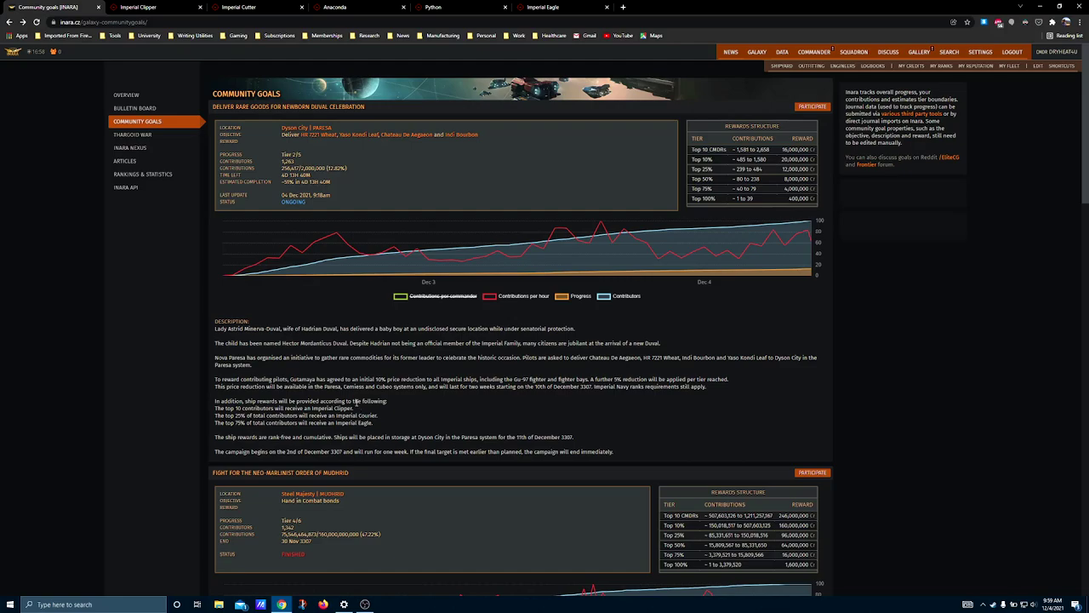
left_click_drag(363, 412, 311, 409)
- Compare the module costs and total price of the Imperial Cutter and Imperial Clipper builds
left_click(149, 11)
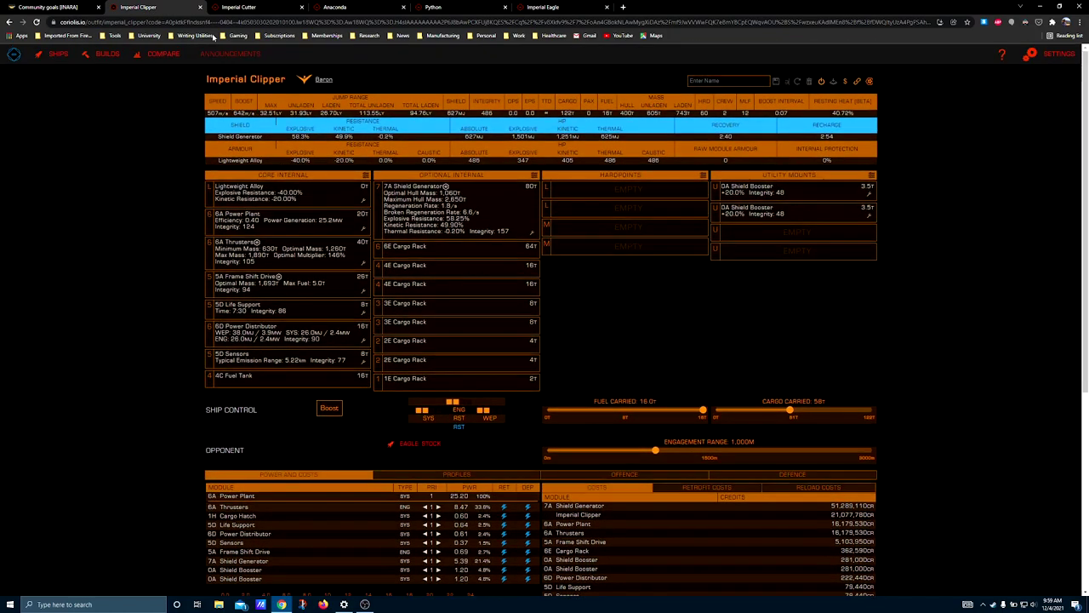
left_click(251, 7)
scroll(822, 391, "down", 2)
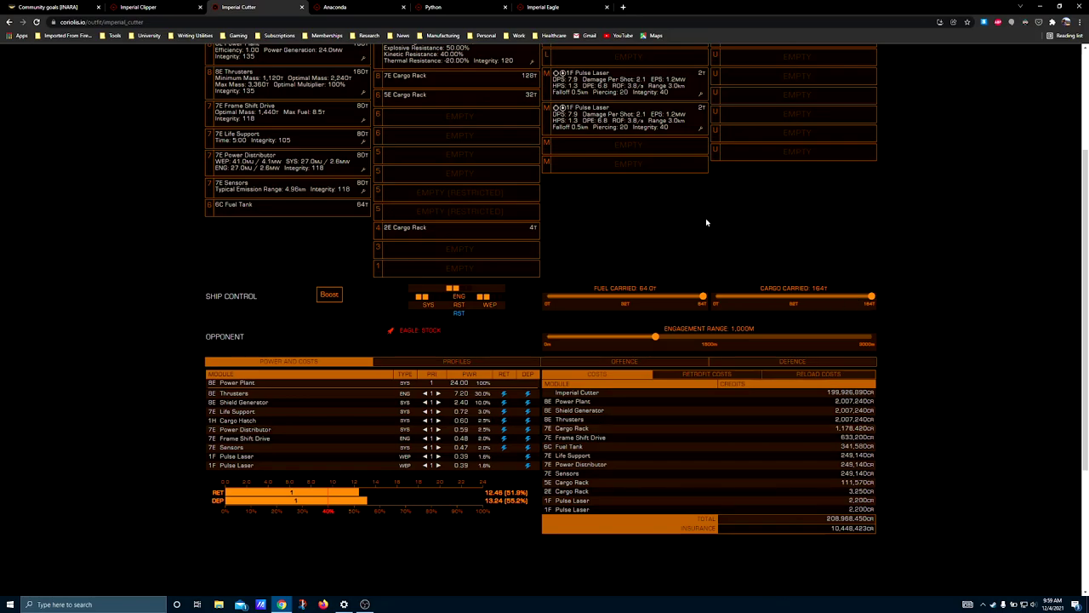
scroll(771, 303, "up", 2)
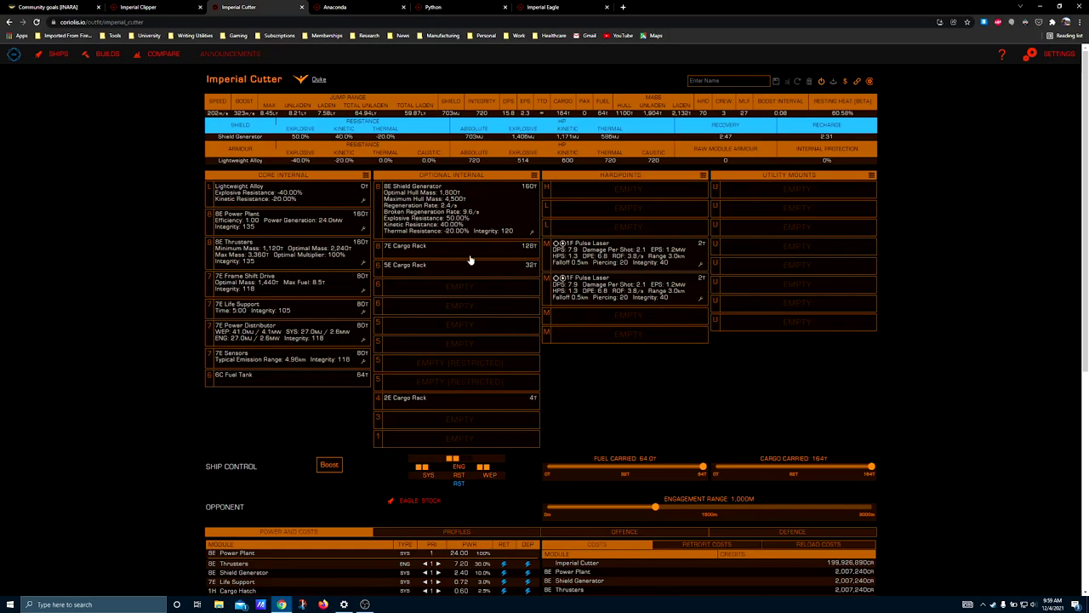
left_click(136, 7)
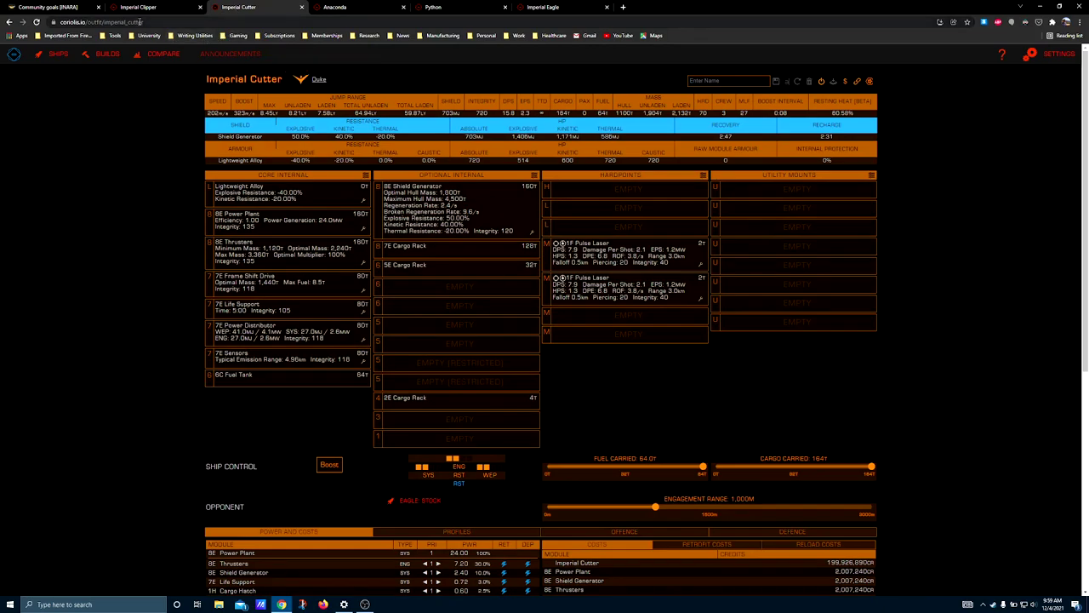
scroll(849, 484, "down", 3)
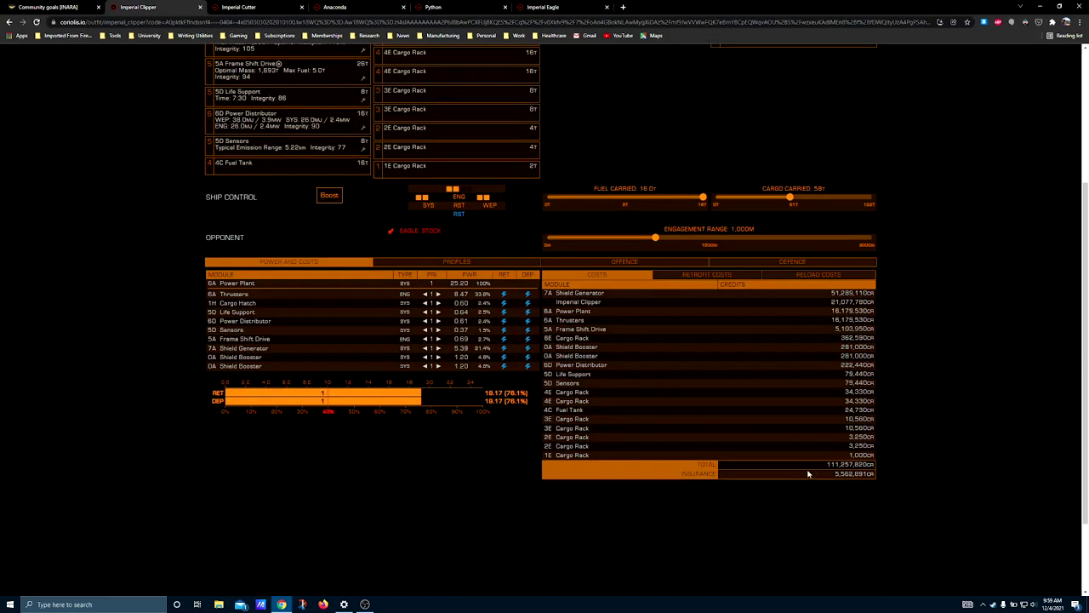
scroll(578, 393, "up", 2)
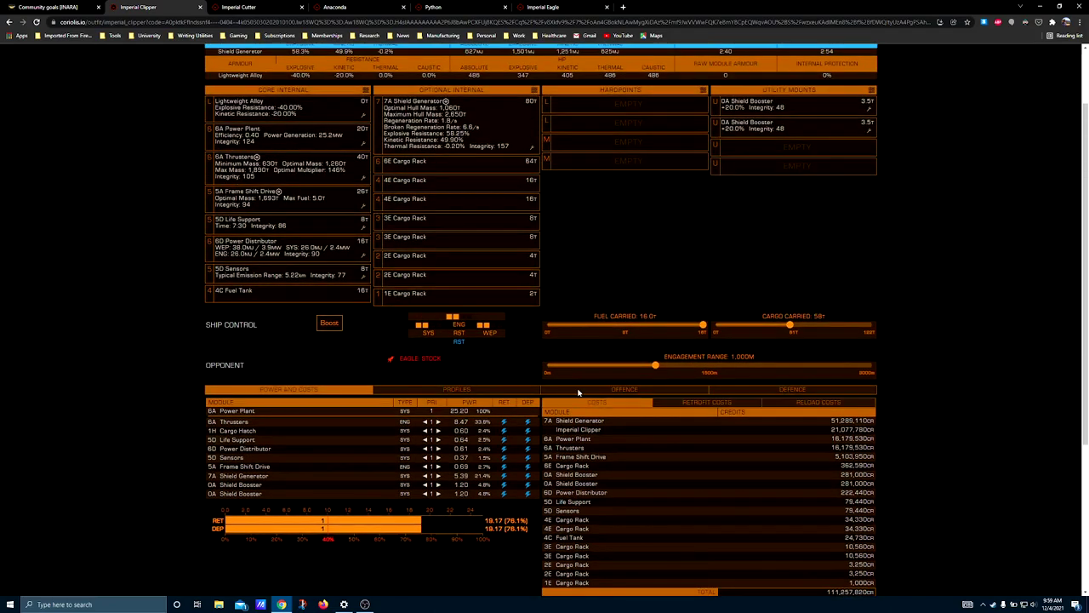
scroll(578, 392, "down", 2)
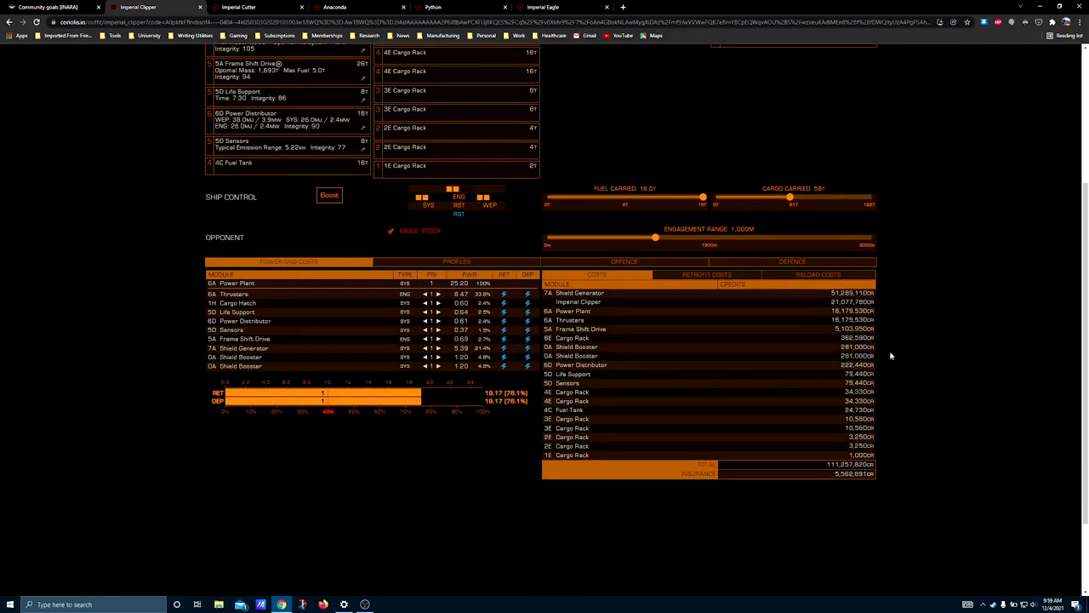
- Compare the Imperial Clipper build's total cost with and without the ship's hull price included
left_click(875, 303)
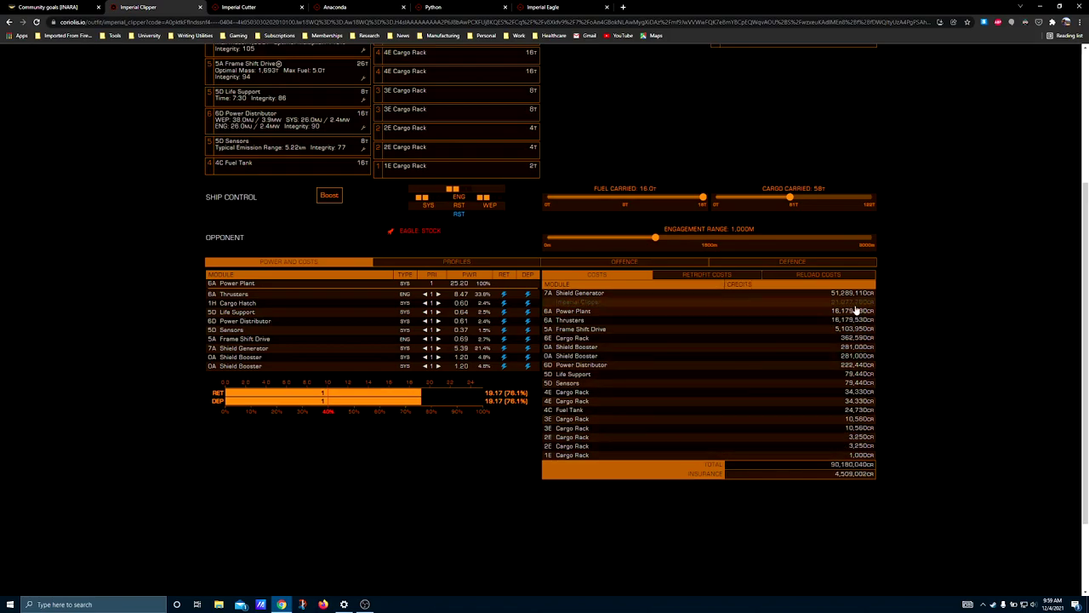
left_click(854, 305)
left_click(853, 304)
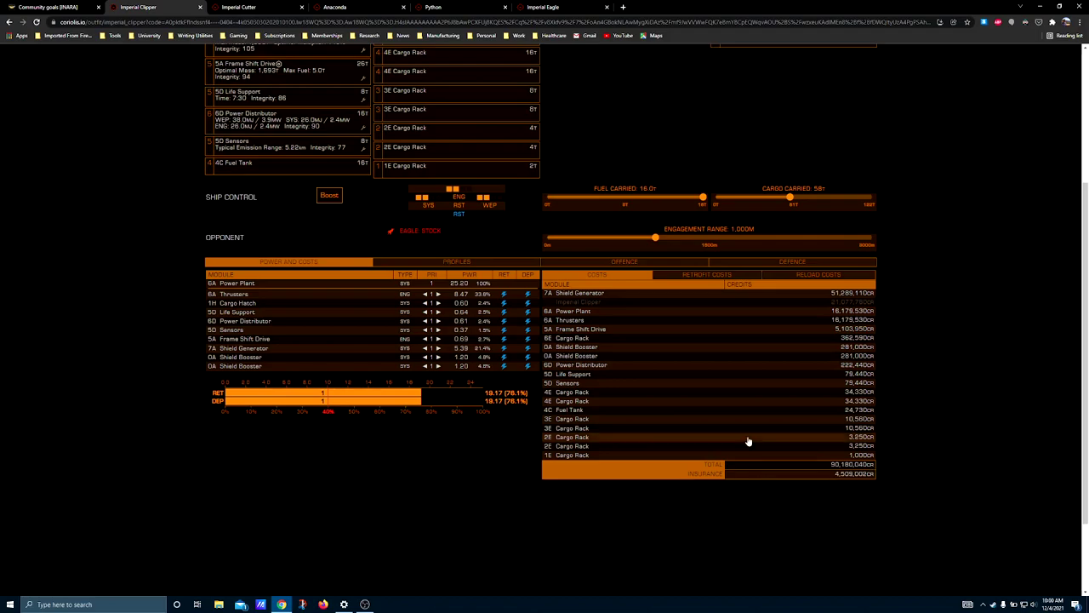
scroll(745, 443, "down", 1)
scroll(744, 442, "up", 2)
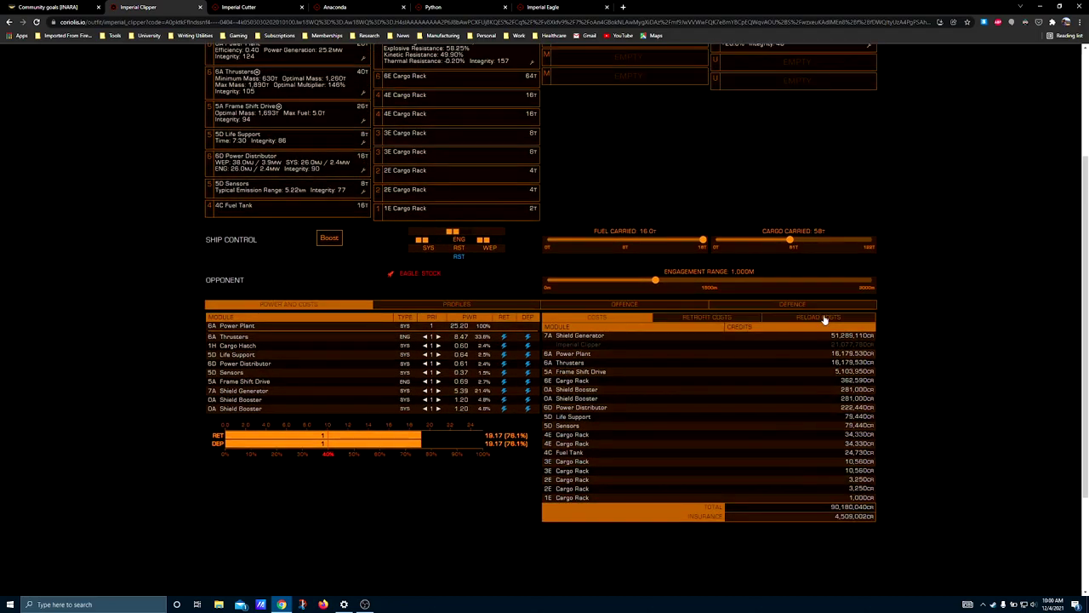
left_click(849, 345)
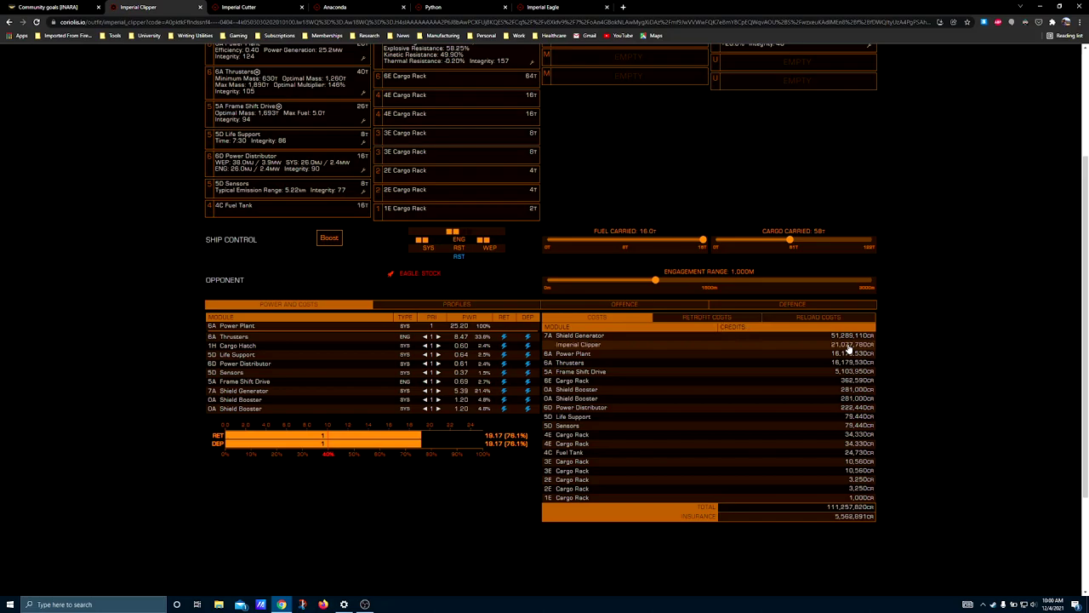
scroll(661, 268, "up", 3)
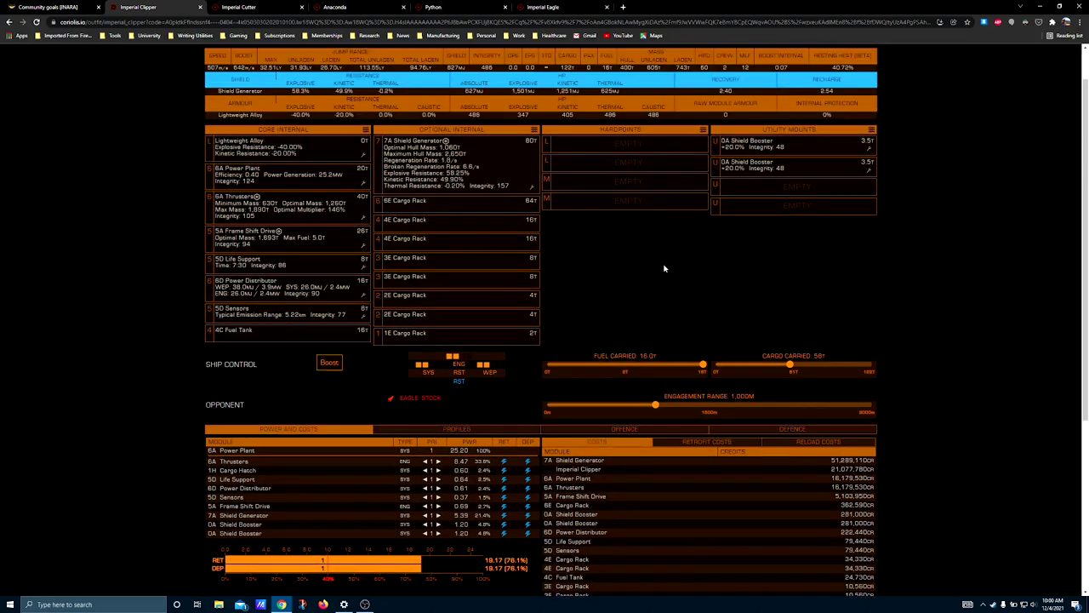
- Return to the Newborn Duval Celebration goal on the community goals page and clear the text highlight
left_click(32, 7)
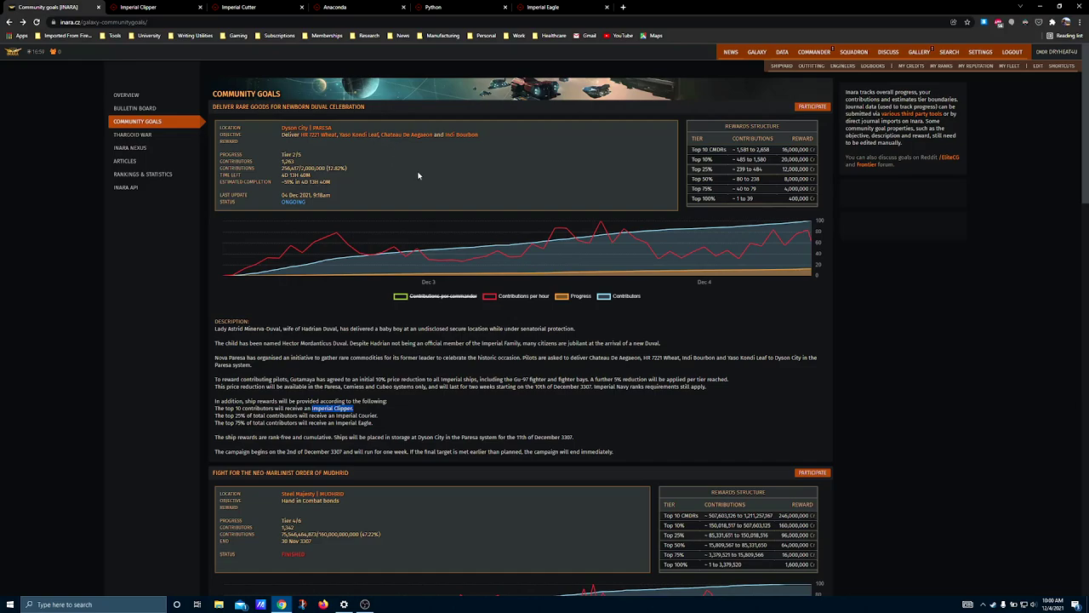
mouse_move(478, 230)
left_click(94, 260)
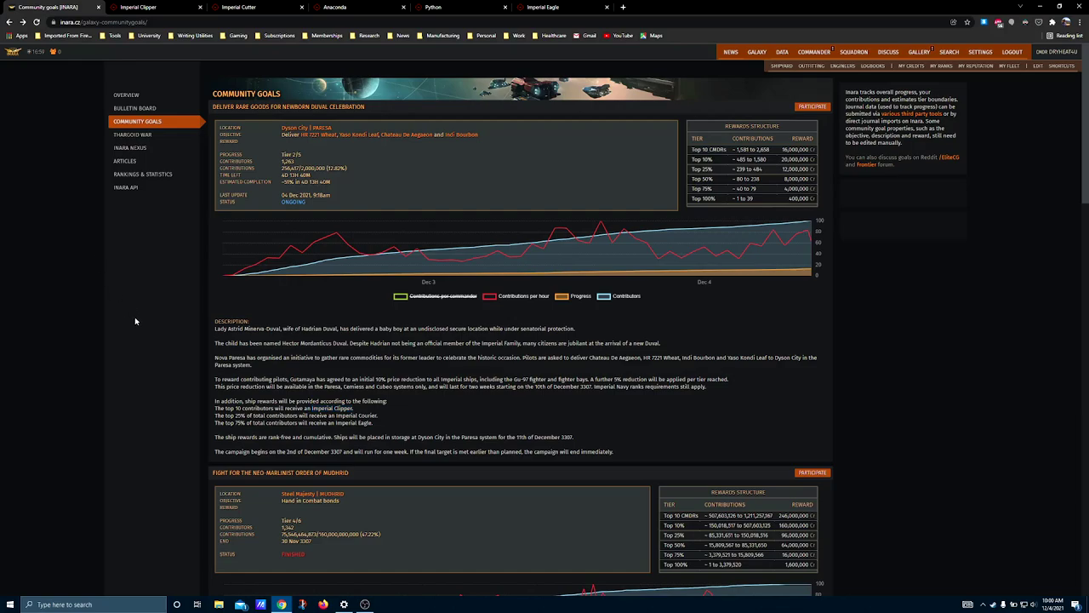